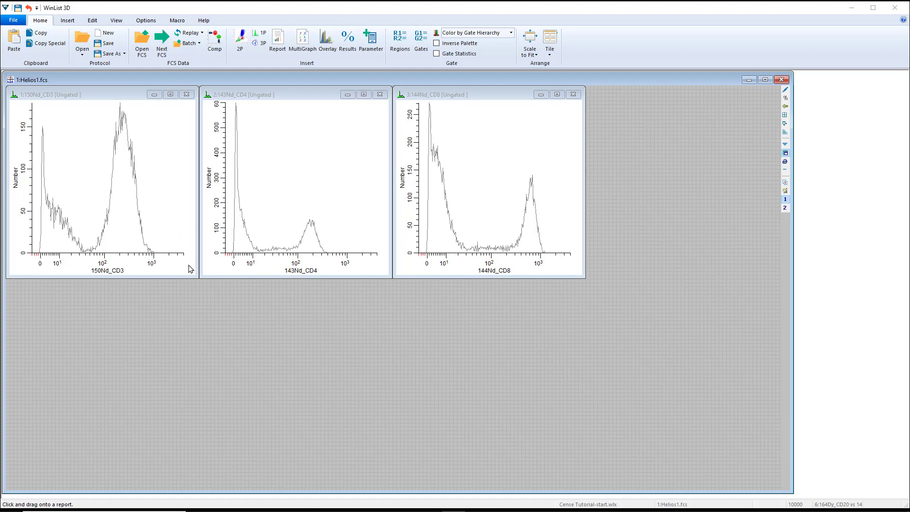
Step: View the two-parameter plots on page 2, and return to the histograms on page 1
{"action": "left_click", "coordinate": [785, 207]}
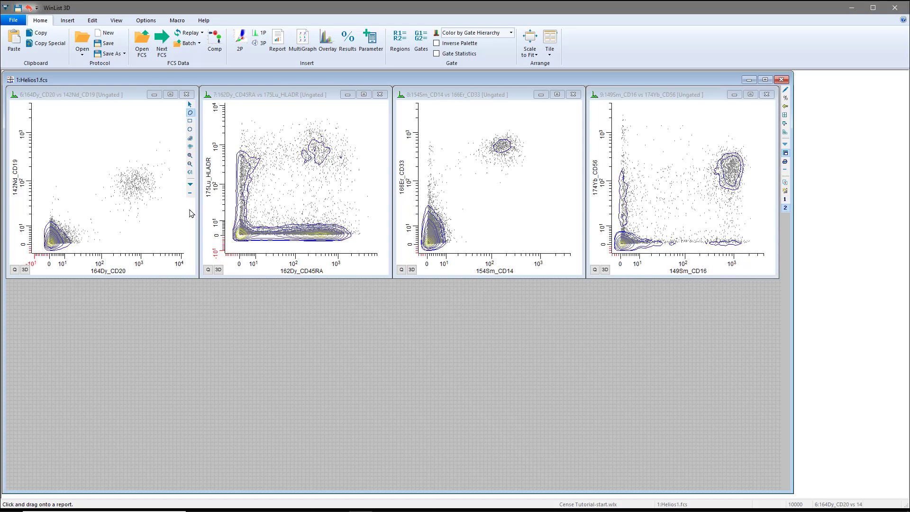
{"action": "left_click", "coordinate": [785, 200]}
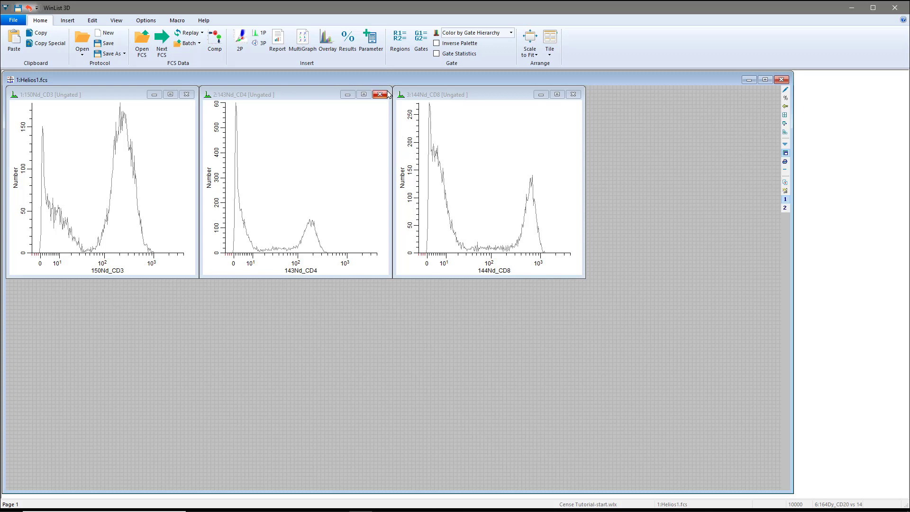
Step: Add a calculated parameter based on the t-SNE example equation FSNE(P1,P2,P3,P4,P5,P6,G0,50,2)
{"action": "left_click", "coordinate": [372, 44]}
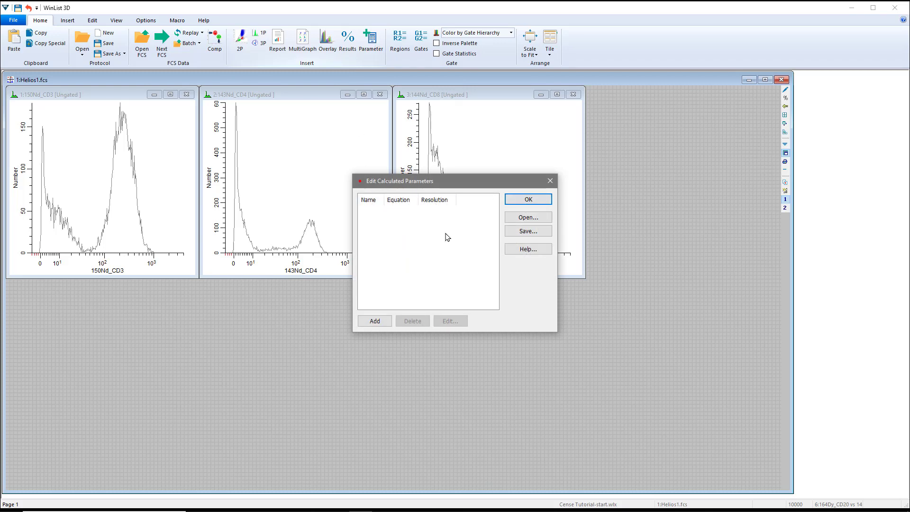
{"action": "left_click", "coordinate": [375, 321]}
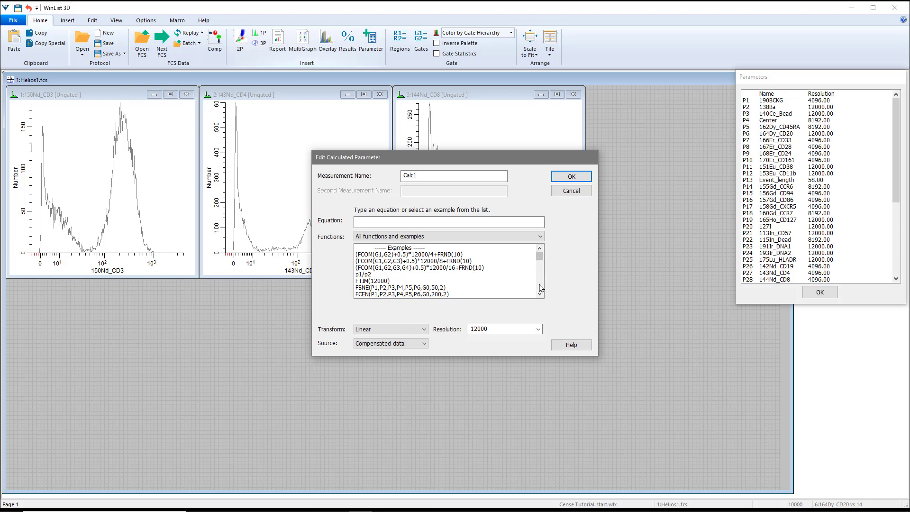
{"action": "scroll", "coordinate": [540, 288], "scroll_direction": "down", "scroll_amount": 5}
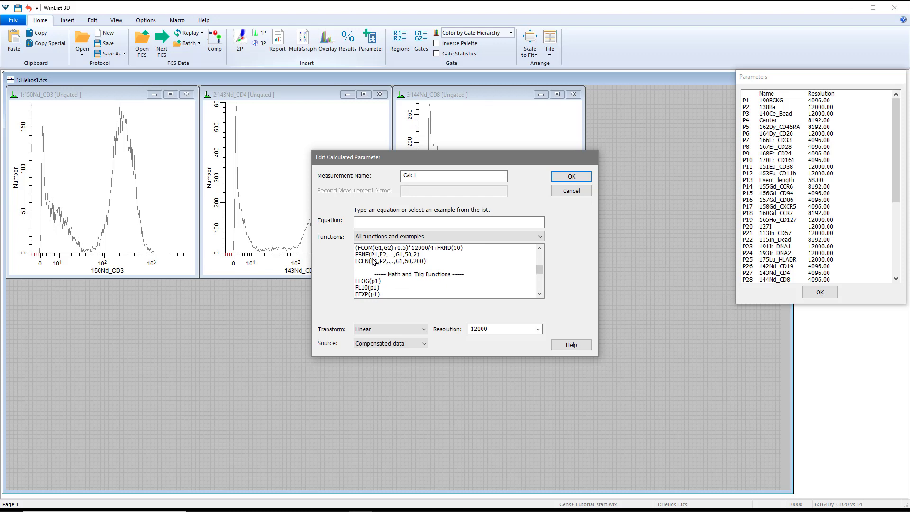
{"action": "scroll", "coordinate": [481, 264], "scroll_direction": "down", "scroll_amount": 1}
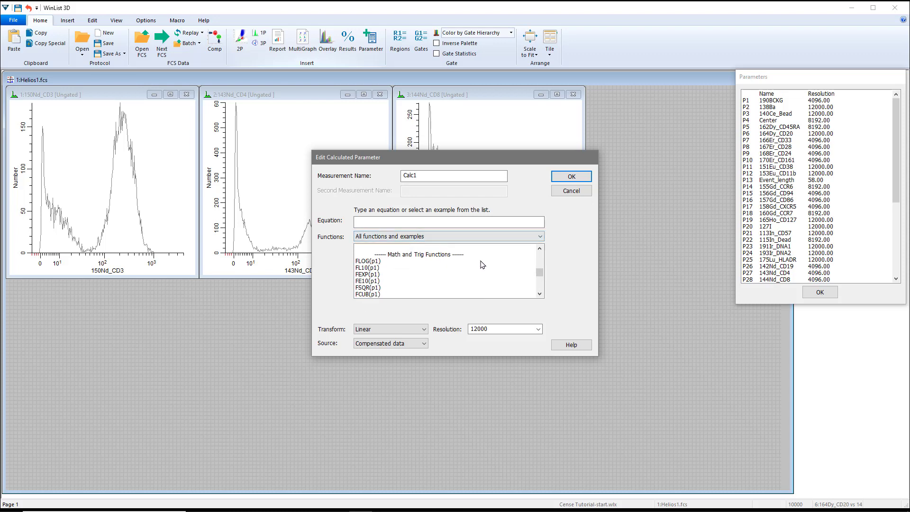
{"action": "scroll", "coordinate": [482, 264], "scroll_direction": "down", "scroll_amount": 6}
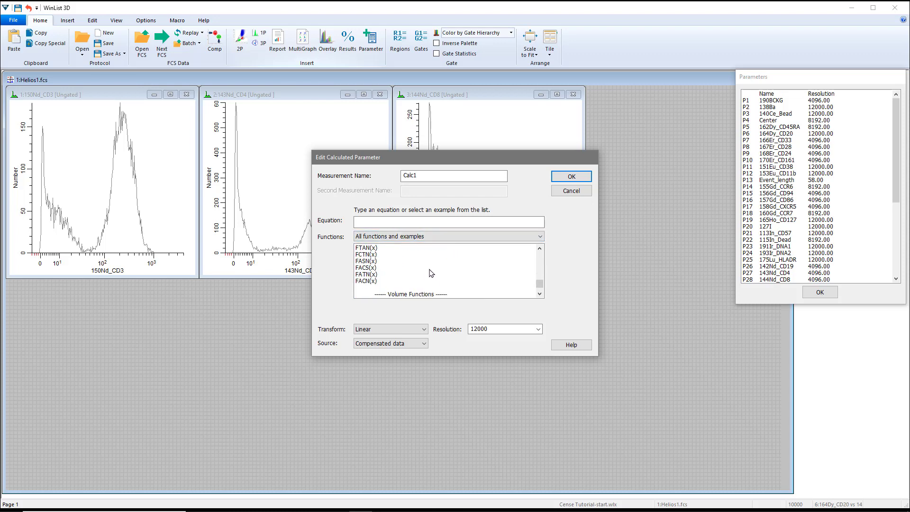
{"action": "scroll", "coordinate": [431, 273], "scroll_direction": "down", "scroll_amount": 1}
{"action": "scroll", "coordinate": [441, 277], "scroll_direction": "up", "scroll_amount": 3}
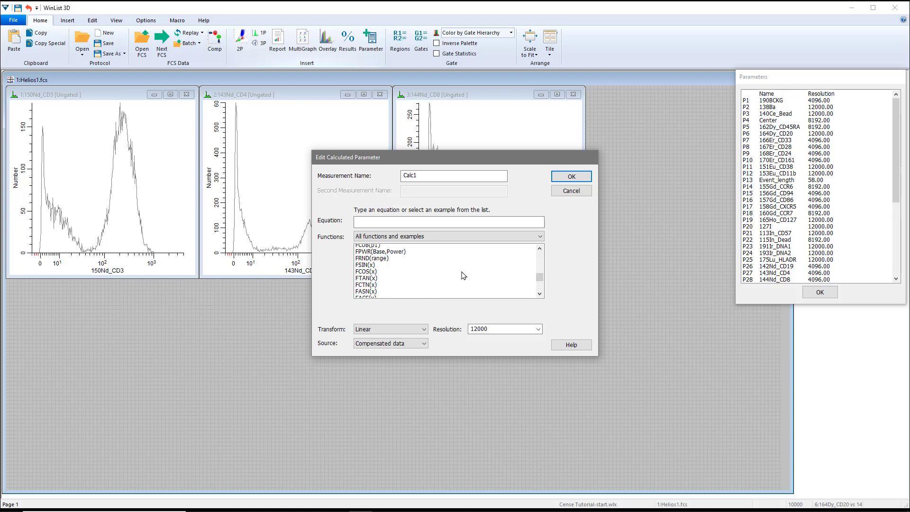
{"action": "scroll", "coordinate": [463, 275], "scroll_direction": "up", "scroll_amount": 6}
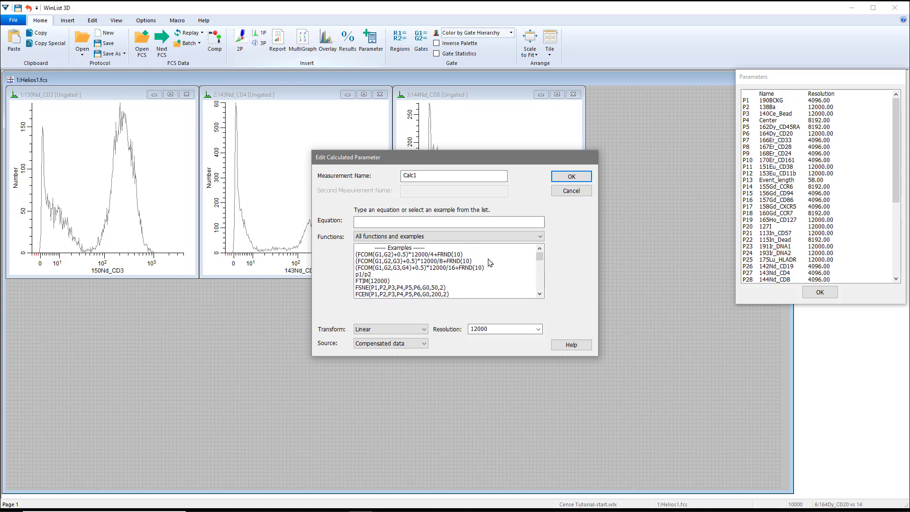
{"action": "left_click", "coordinate": [361, 287]}
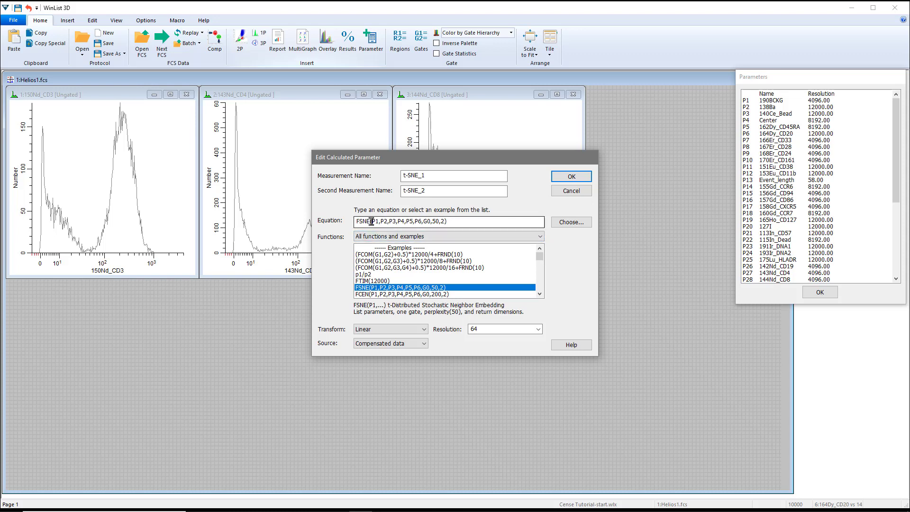
Step: Examine the parameter list, gate, perplexity and dimension arguments of the FSNE equation
{"action": "left_click_drag", "start_coordinate": [372, 222], "coordinate": [414, 222]}
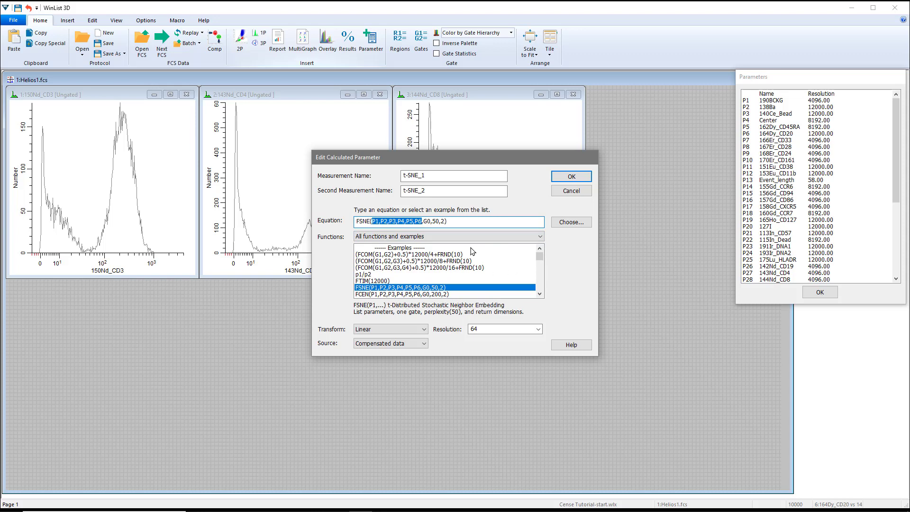
{"action": "double_click", "coordinate": [428, 221]}
{"action": "left_click", "coordinate": [434, 222]}
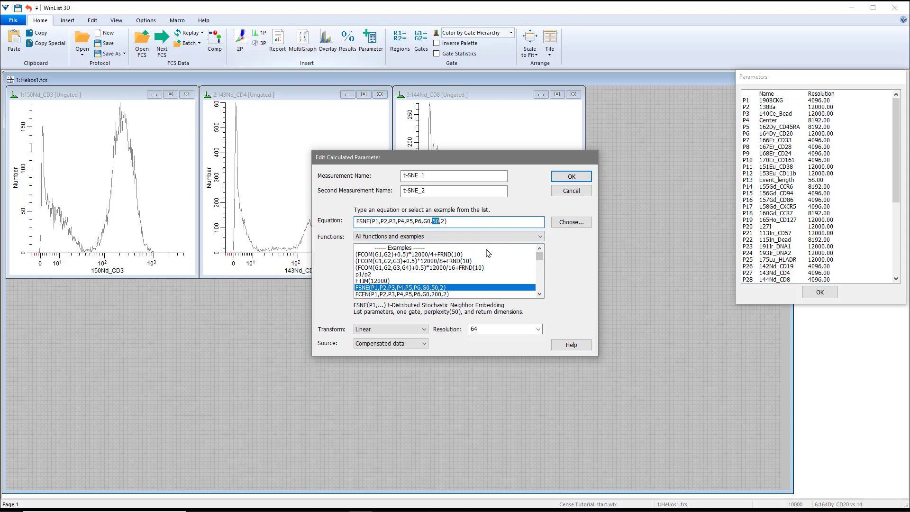
{"action": "left_click", "coordinate": [440, 222]}
Step: Open the equation's parameter selection and remove 190BCKG, 138Ba, 140Ce_Bead and Center from the selected t-SNE parameters
{"action": "left_click", "coordinate": [575, 223]}
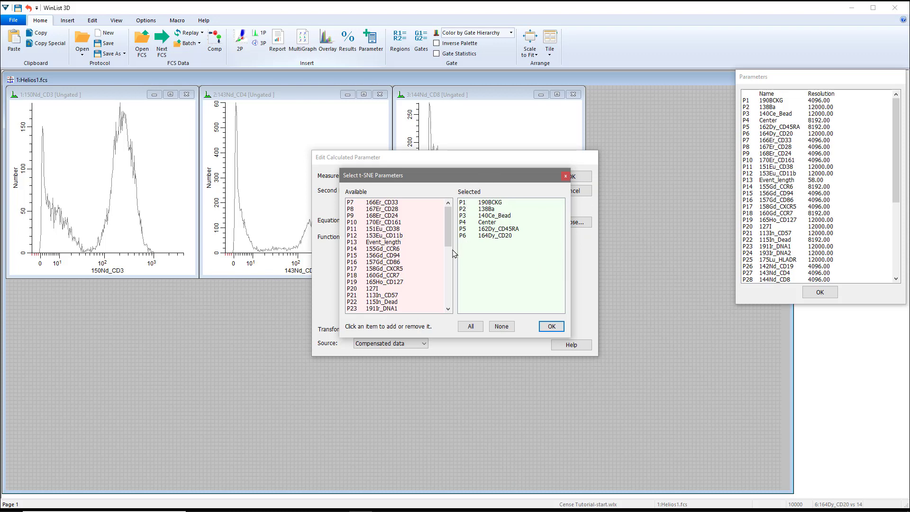
{"action": "left_click", "coordinate": [494, 203]}
{"action": "left_click", "coordinate": [495, 203]}
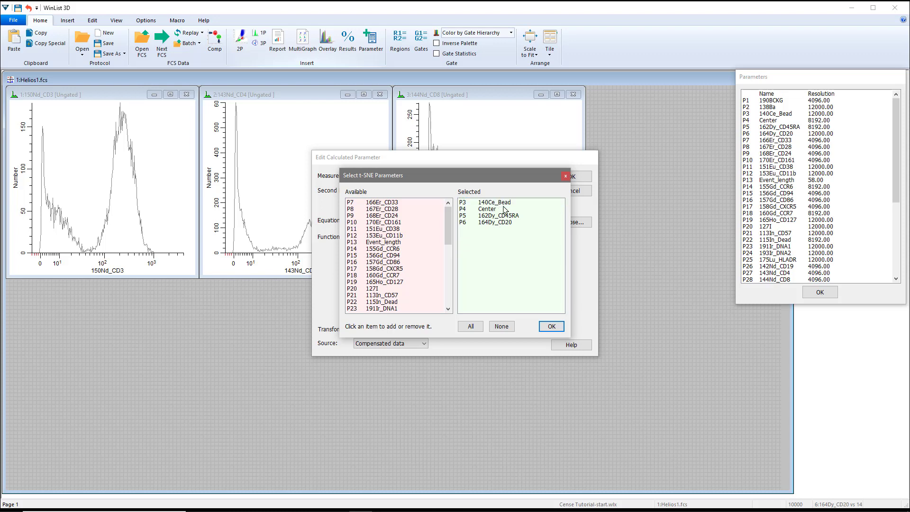
{"action": "left_click", "coordinate": [503, 205]}
{"action": "left_click", "coordinate": [502, 205]}
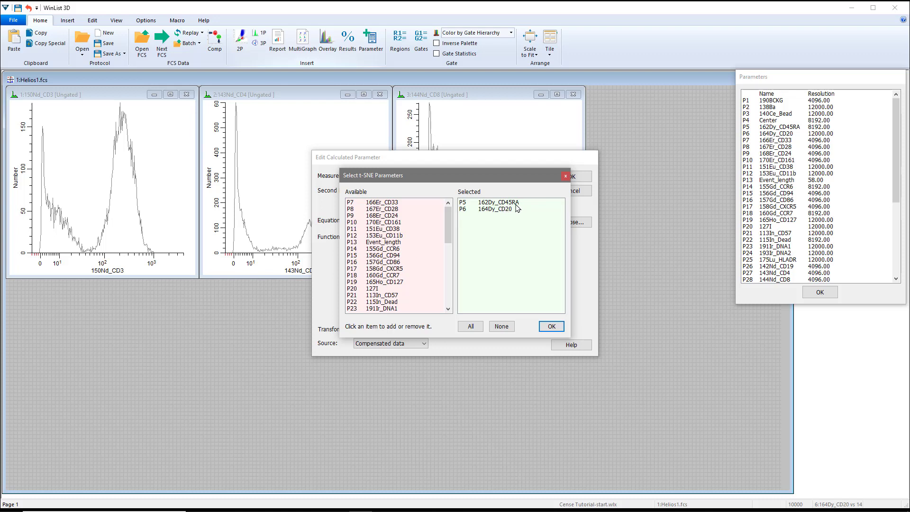
Step: Add 166Er_CD33, 167Er_CD28, 168Er_CD24, 170Er_CD161 and 151Eu_CD38 to the selected t-SNE parameters
{"action": "left_click", "coordinate": [399, 204]}
{"action": "left_click", "coordinate": [400, 204]}
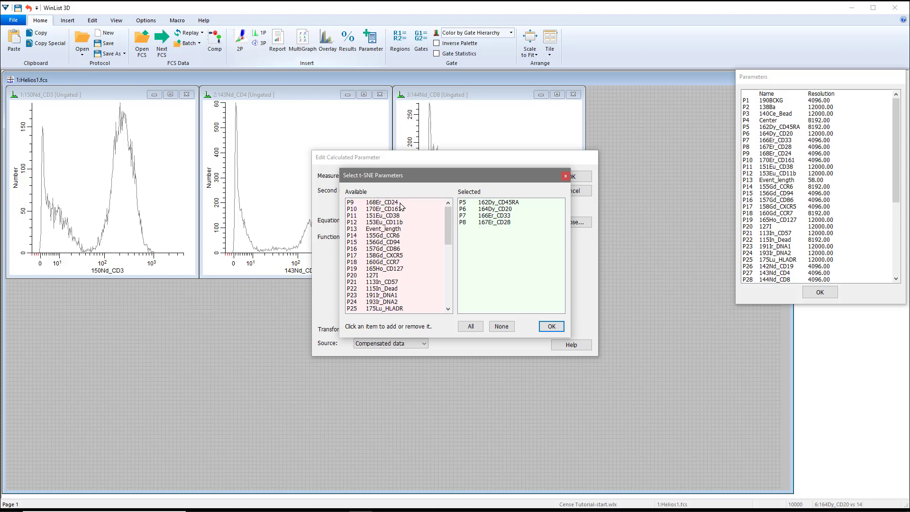
{"action": "left_click", "coordinate": [402, 206]}
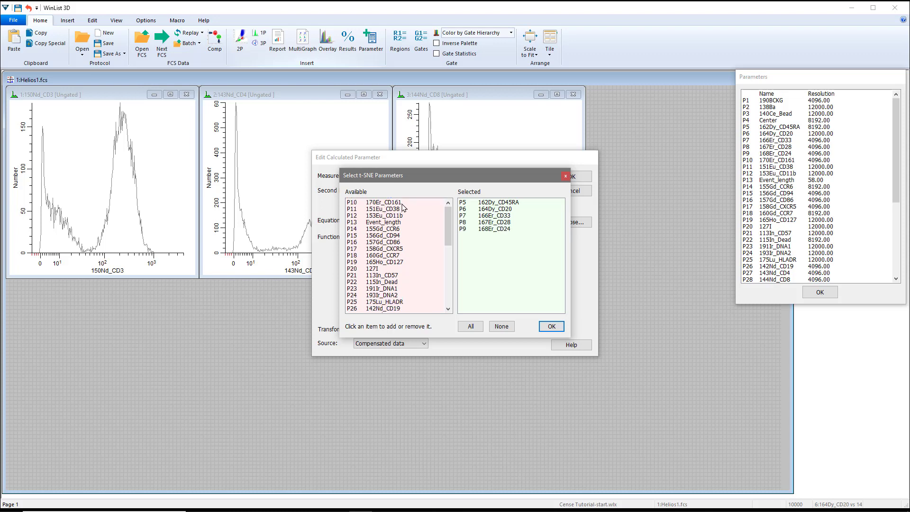
{"action": "left_click", "coordinate": [401, 203]}
{"action": "left_click", "coordinate": [400, 204]}
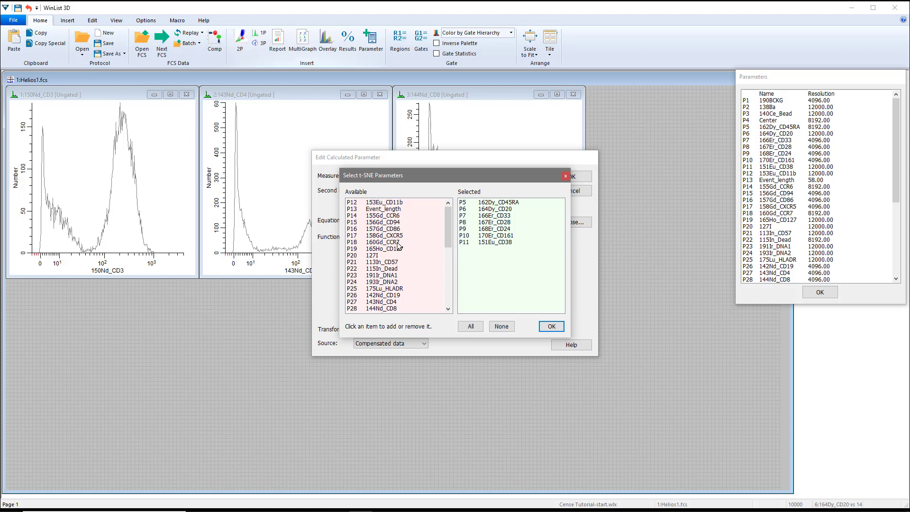
Step: Add 160Gd_CCR7, 113In_CD57, 175Lu_HLADR, 142Nd_CD19, 143Nd_CD4, 144Nd_CD8 and 150Nd_CD3 to the selected t-SNE parameters
{"action": "left_click", "coordinate": [403, 243]}
{"action": "scroll", "coordinate": [414, 248], "scroll_direction": "down", "scroll_amount": 1}
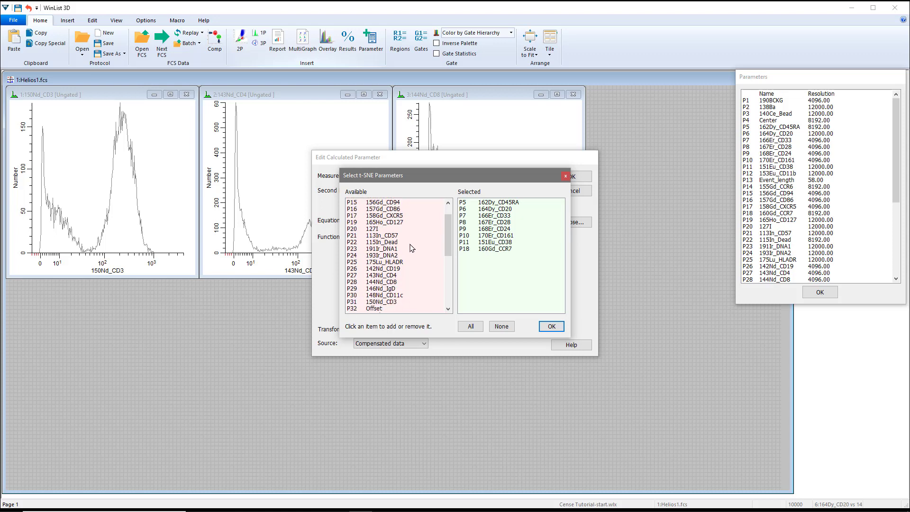
{"action": "left_click", "coordinate": [392, 236]}
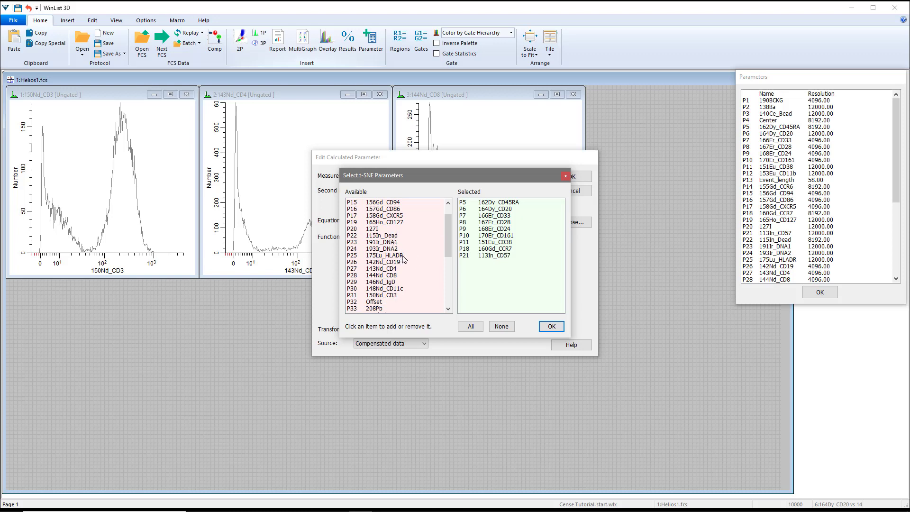
{"action": "left_click", "coordinate": [404, 257]}
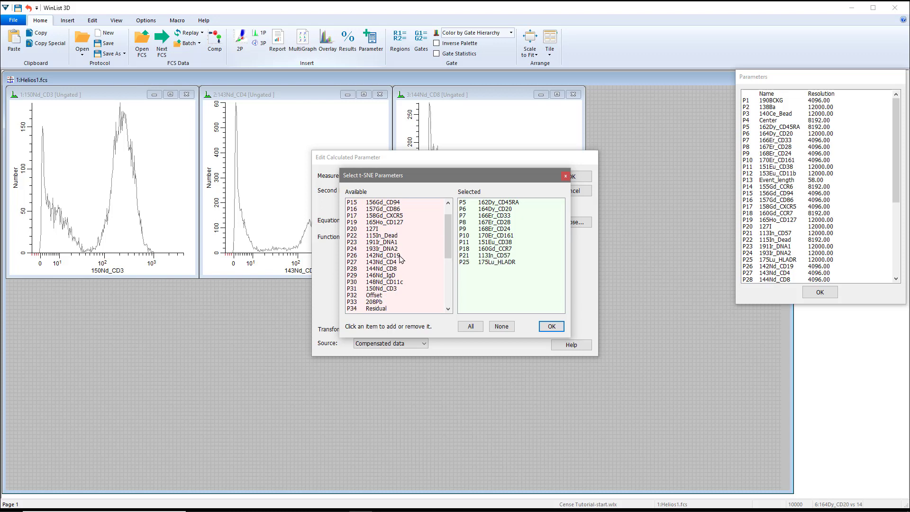
{"action": "left_click", "coordinate": [401, 258]}
{"action": "left_click", "coordinate": [397, 258]}
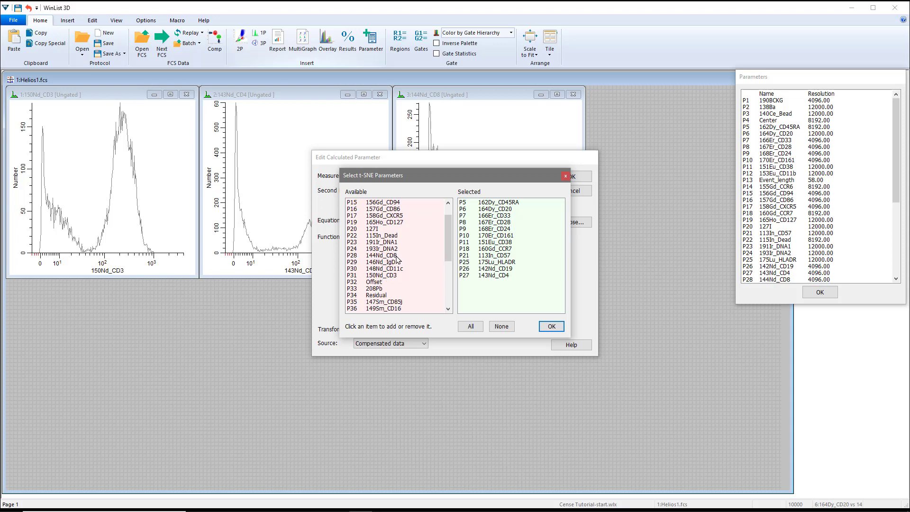
{"action": "left_click", "coordinate": [397, 259]}
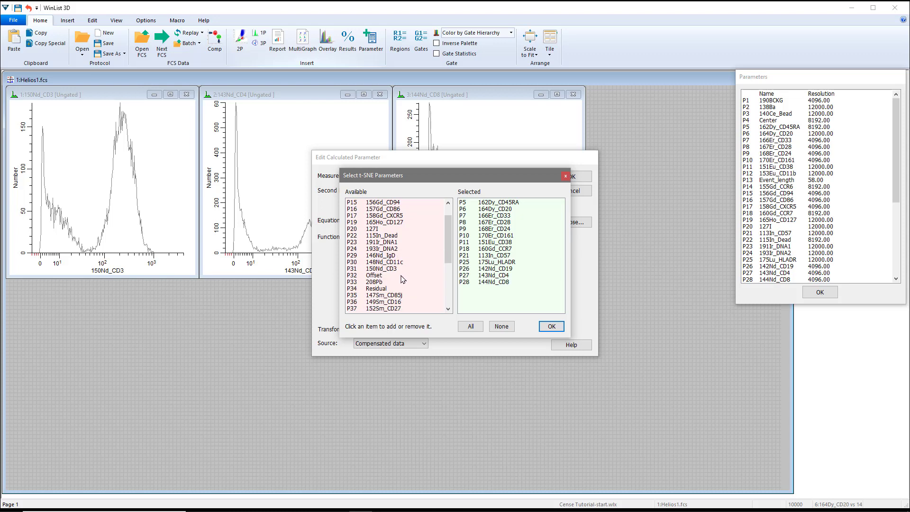
{"action": "left_click", "coordinate": [397, 269]}
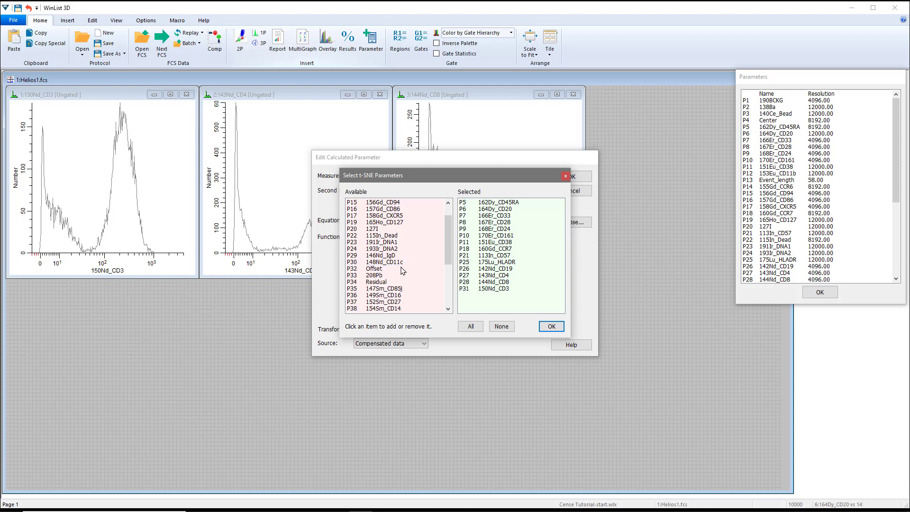
Step: Add 149Sm_CD16, 152Sm_CD27, 154Sm_CD14, 174Yb_CD56 and 176Yb_CD25 to the t-SNE parameters, and accept the calculated parameter
{"action": "scroll", "coordinate": [412, 247], "scroll_direction": "down", "scroll_amount": 2}
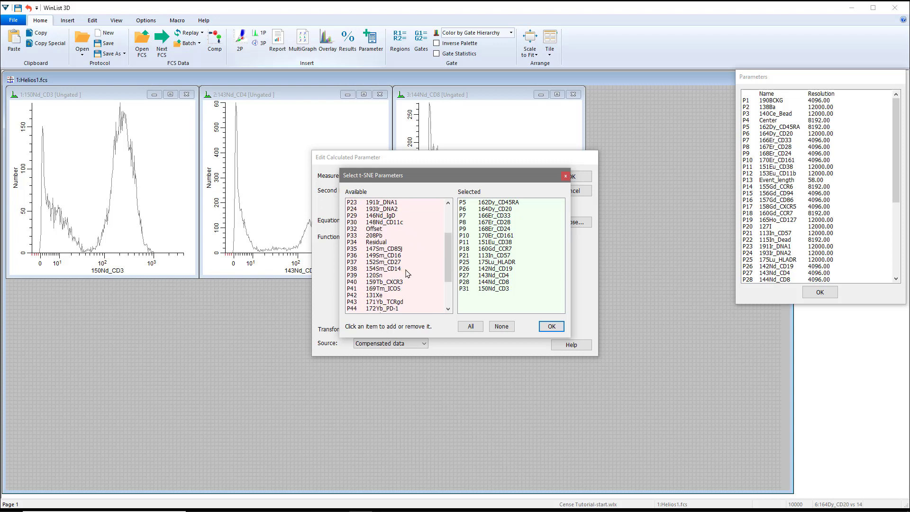
{"action": "left_click", "coordinate": [401, 257]}
{"action": "left_click", "coordinate": [401, 256]}
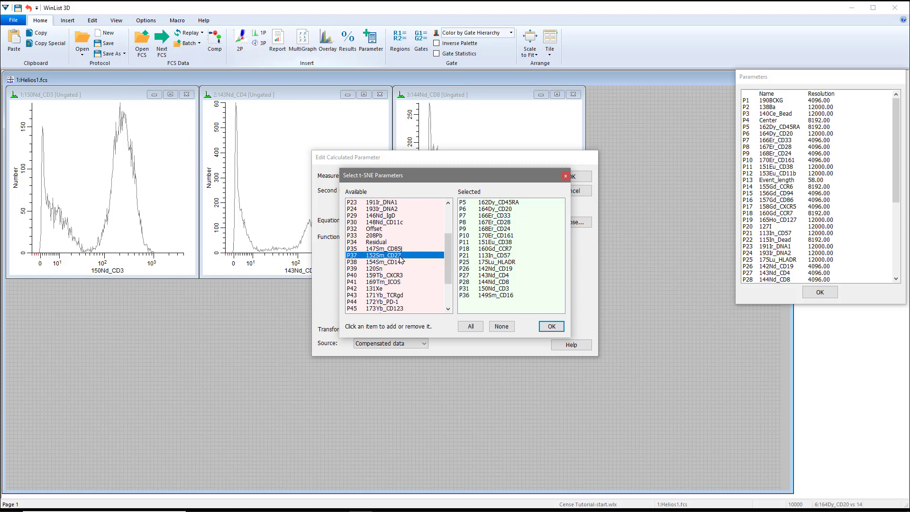
{"action": "left_click", "coordinate": [400, 257]}
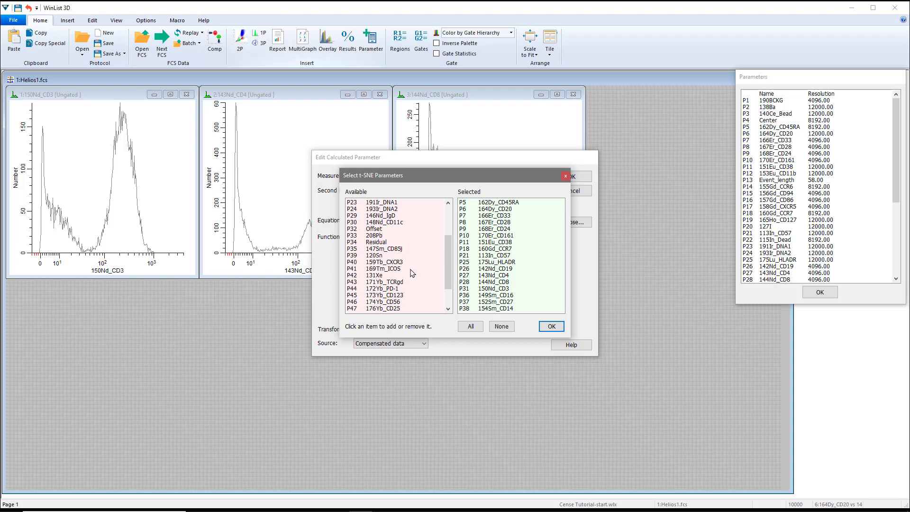
{"action": "scroll", "coordinate": [419, 274], "scroll_direction": "down", "scroll_amount": 1}
{"action": "scroll", "coordinate": [419, 275], "scroll_direction": "down", "scroll_amount": 1}
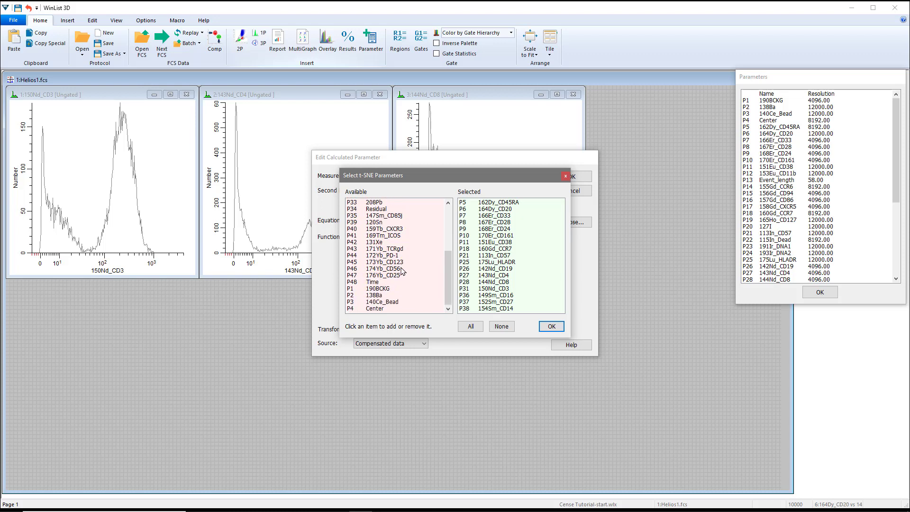
{"action": "left_click", "coordinate": [398, 269]}
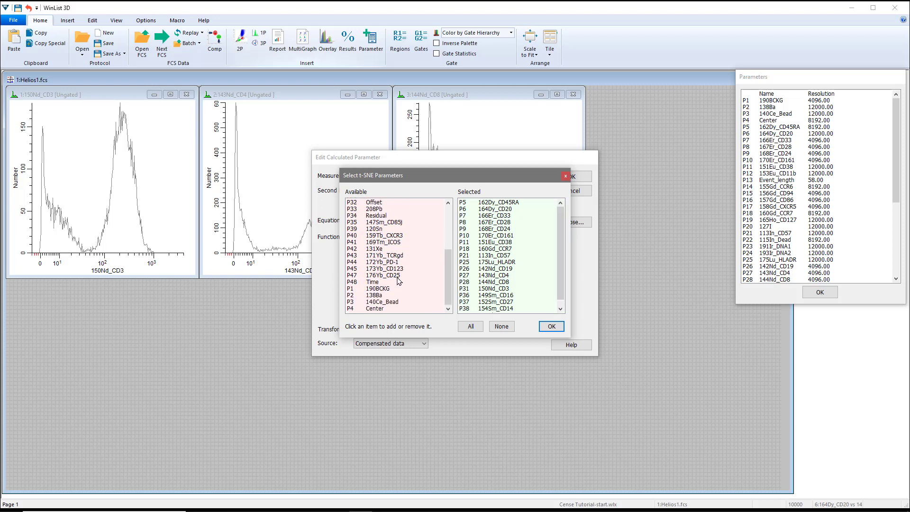
{"action": "left_click", "coordinate": [398, 276]}
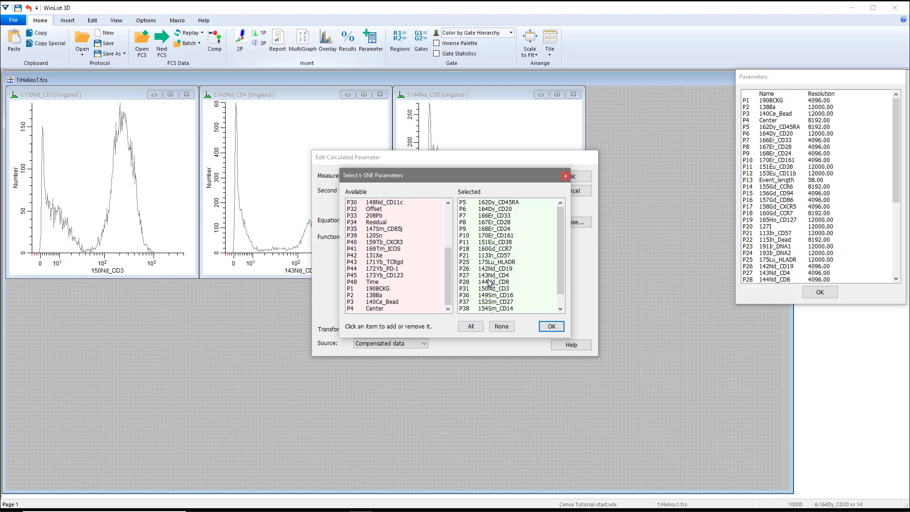
{"action": "left_click", "coordinate": [551, 326]}
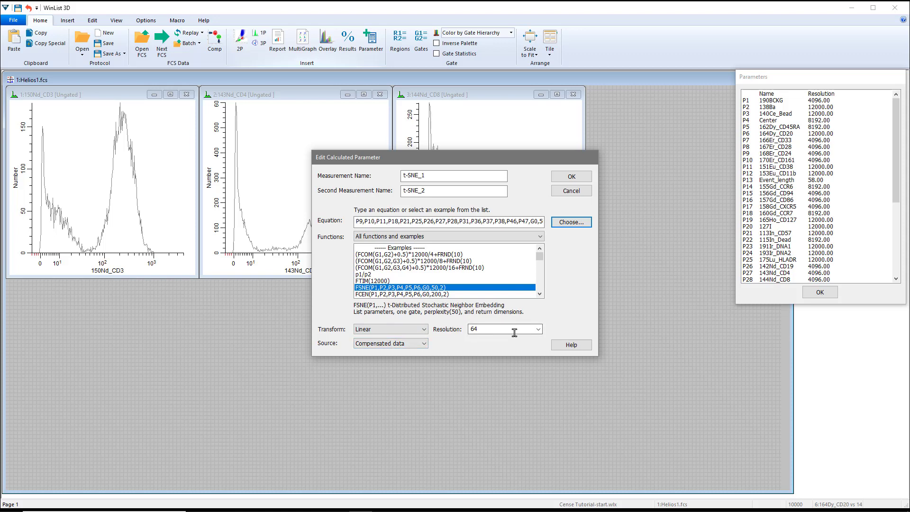
{"action": "left_click", "coordinate": [572, 177]}
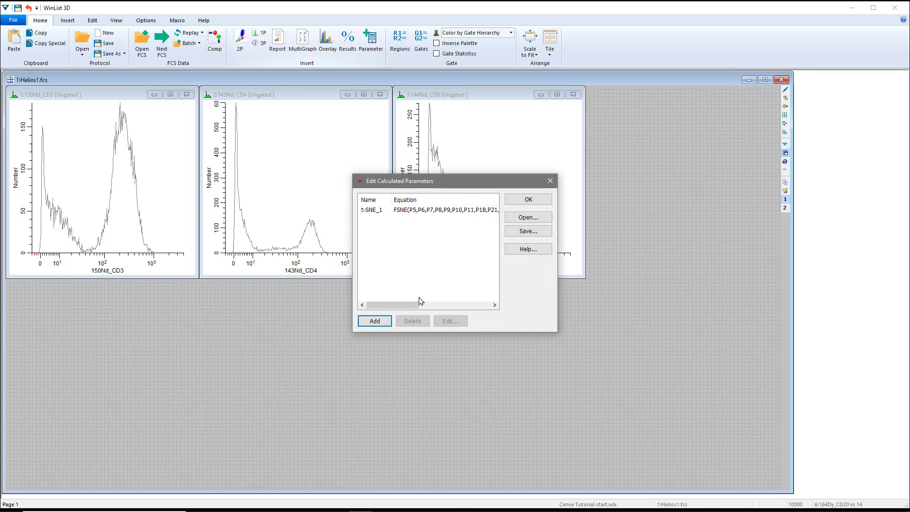
Step: Add a calculated parameter using the Cen-se example equation FCEN(P1,P2,P3,P4,P5,P6,G0,200,2), and look over its arguments
{"action": "left_click", "coordinate": [374, 321]}
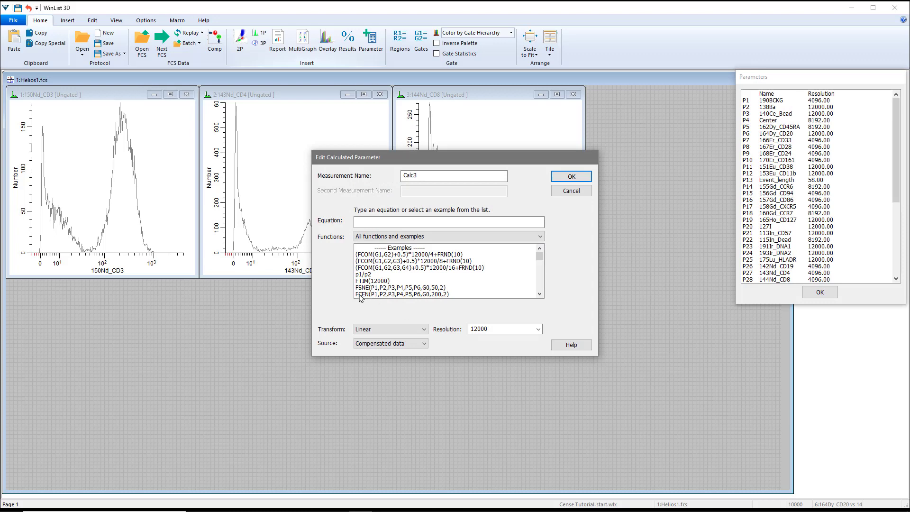
{"action": "left_click", "coordinate": [360, 294]}
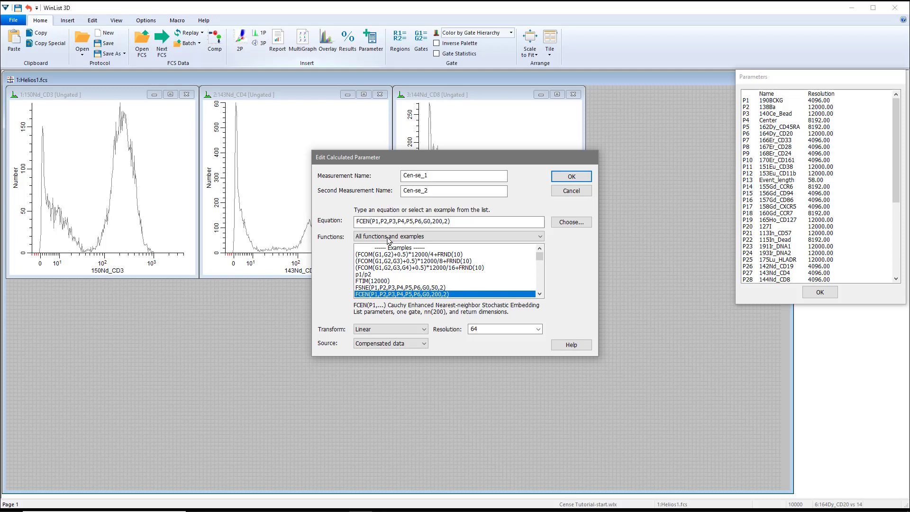
{"action": "left_click_drag", "start_coordinate": [372, 221], "coordinate": [421, 219]}
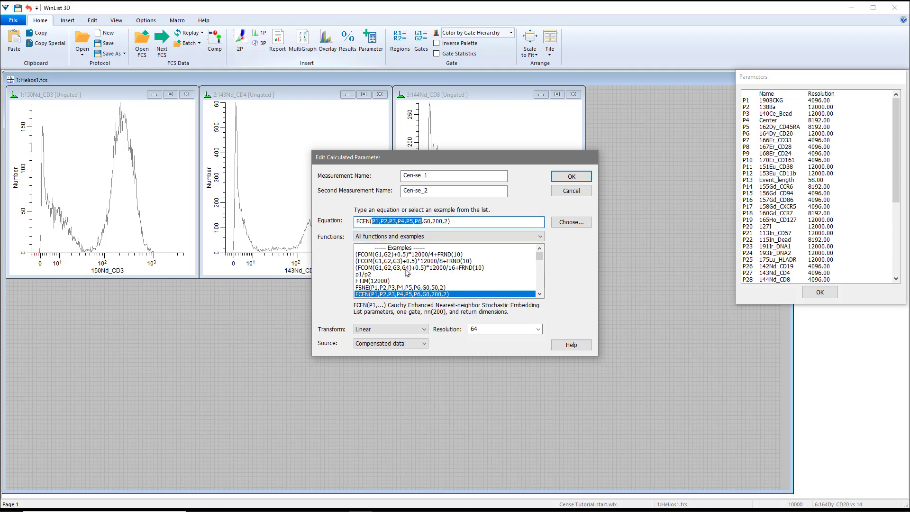
{"action": "left_click", "coordinate": [424, 222]}
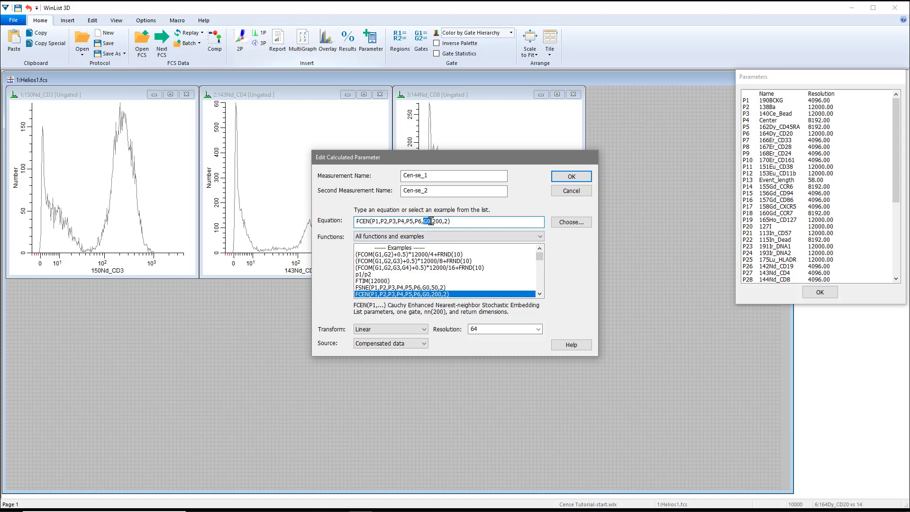
{"action": "left_click_drag", "start_coordinate": [432, 221], "coordinate": [437, 222]}
{"action": "double_click", "coordinate": [446, 222]}
Step: Open the Cen-se equation's parameter selection and remove 190BCKG, 138Ba, 140Ce_Bead and Center from the selected parameters
{"action": "left_click", "coordinate": [582, 226]}
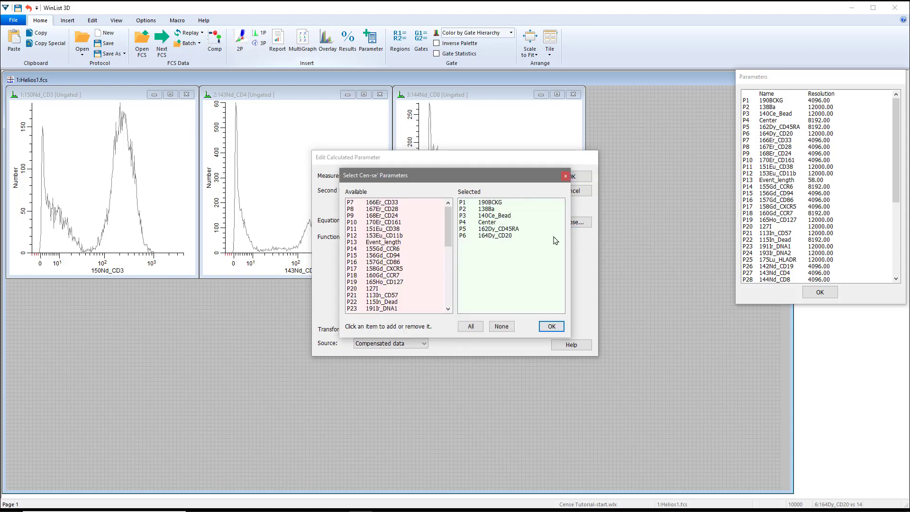
{"action": "left_click", "coordinate": [496, 204]}
{"action": "left_click", "coordinate": [497, 204]}
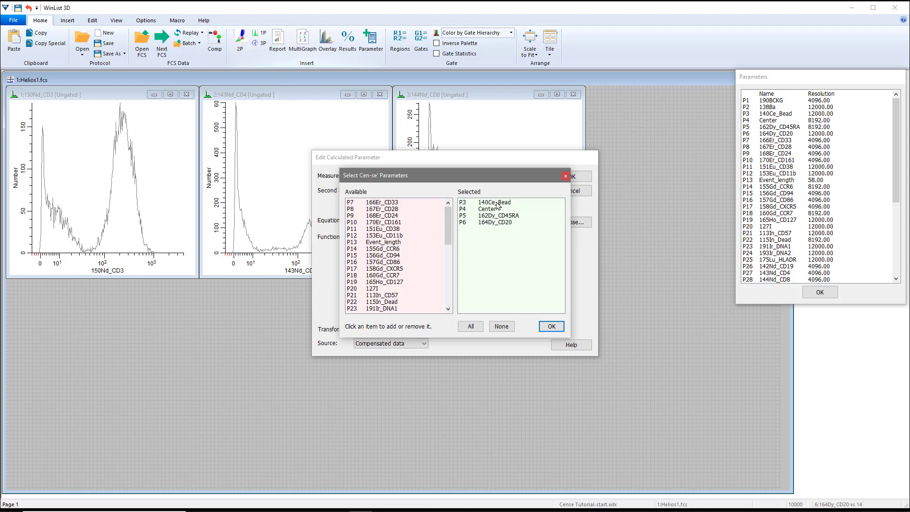
{"action": "left_click", "coordinate": [501, 204]}
{"action": "left_click", "coordinate": [491, 205]}
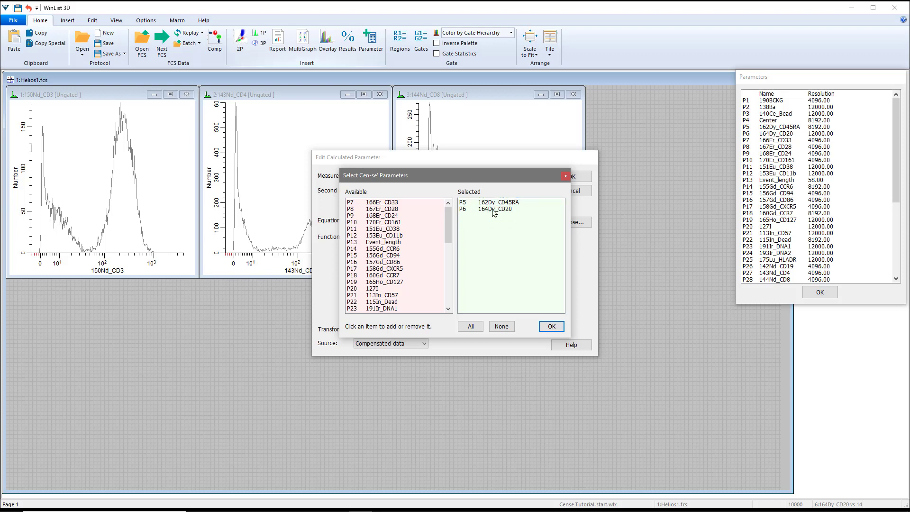
Step: Add 166Er_CD33, 167Er_CD28, 168Er_CD24, 170Er_CD161 and 151Eu_CD38 to the selected Cen-se parameters
{"action": "left_click", "coordinate": [396, 204]}
{"action": "left_click", "coordinate": [400, 205]}
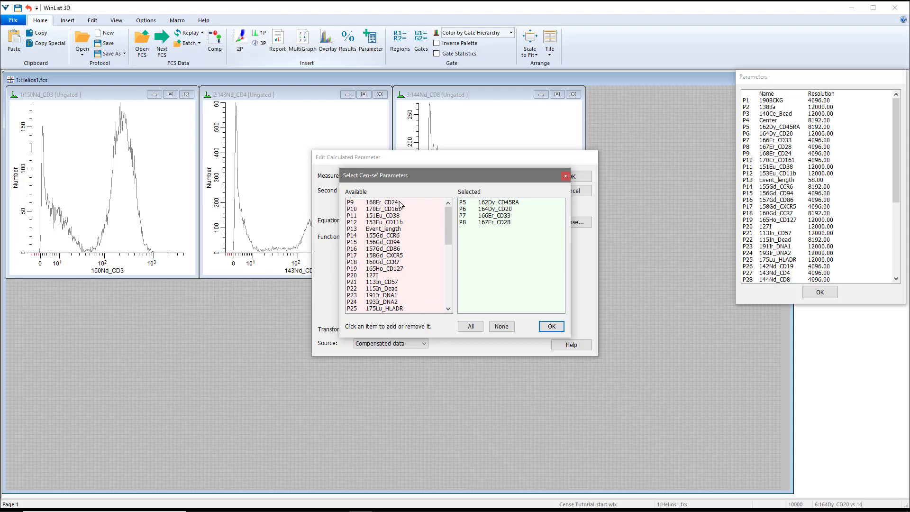
{"action": "left_click", "coordinate": [400, 204]}
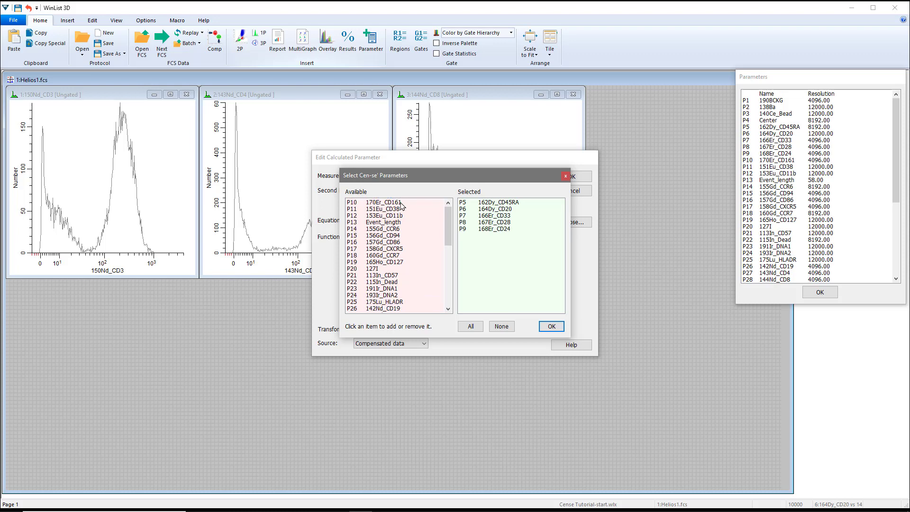
{"action": "left_click", "coordinate": [401, 205]}
{"action": "left_click", "coordinate": [403, 204]}
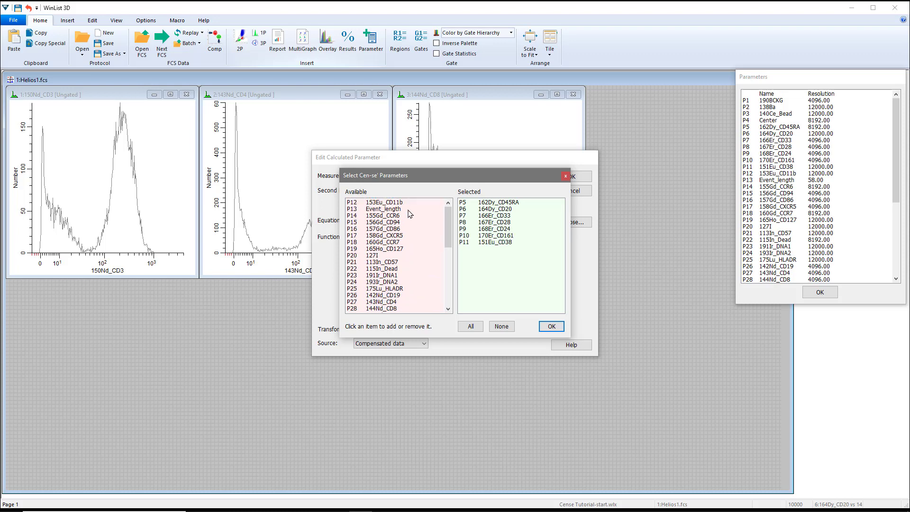
Step: Add 160Gd_CCR7, 113In_CD57, 142Nd_CD19, 175Lu_HLADR, 143Nd_CD4, 144Nd_CD8 and 150Nd_CD3 to the selected Cen-se parameters
{"action": "left_click", "coordinate": [398, 242]}
{"action": "scroll", "coordinate": [418, 254], "scroll_direction": "down", "scroll_amount": 2}
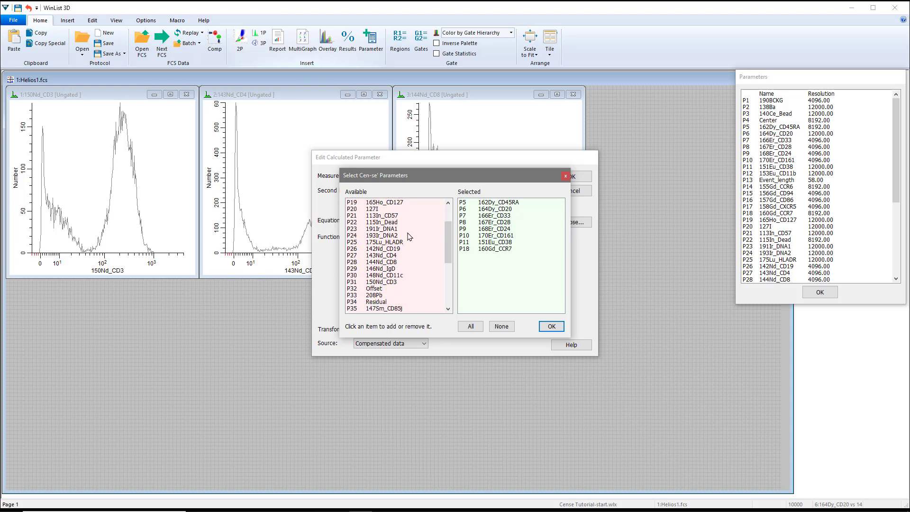
{"action": "left_click", "coordinate": [396, 216]}
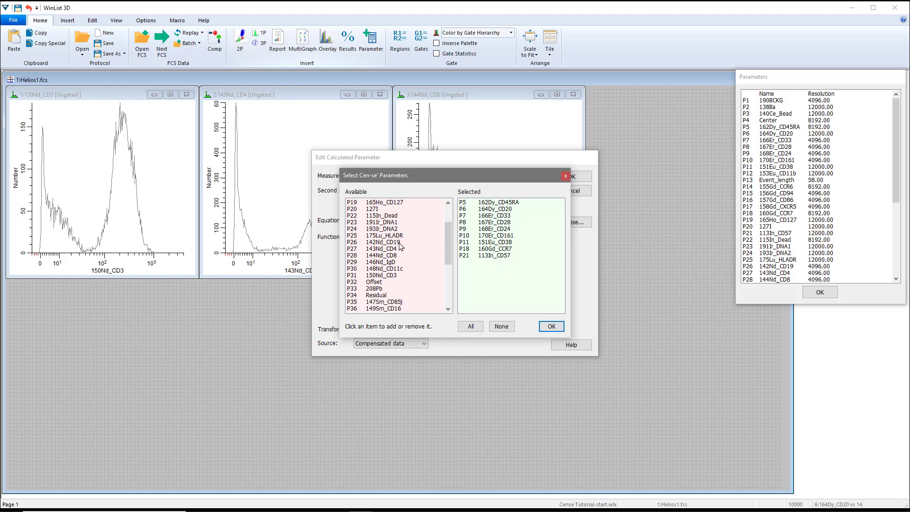
{"action": "left_click", "coordinate": [399, 243]}
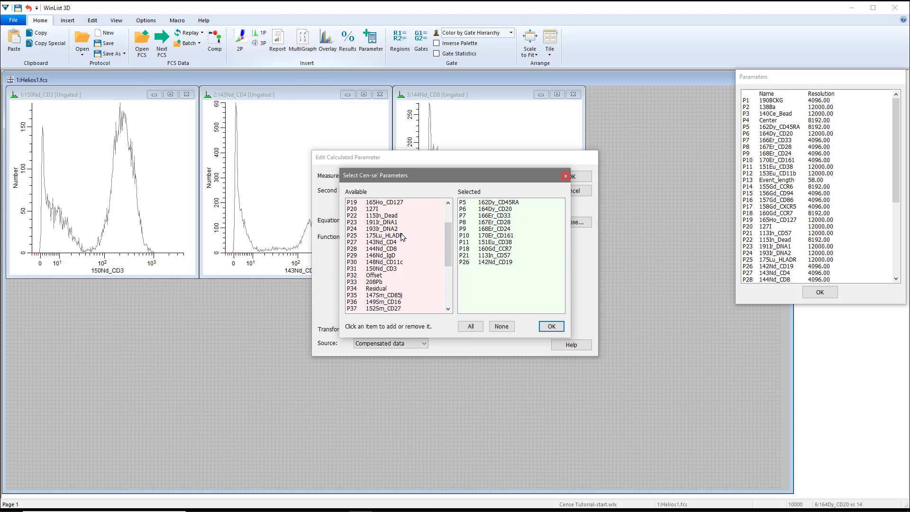
{"action": "left_click", "coordinate": [398, 236]}
{"action": "left_click", "coordinate": [396, 237]}
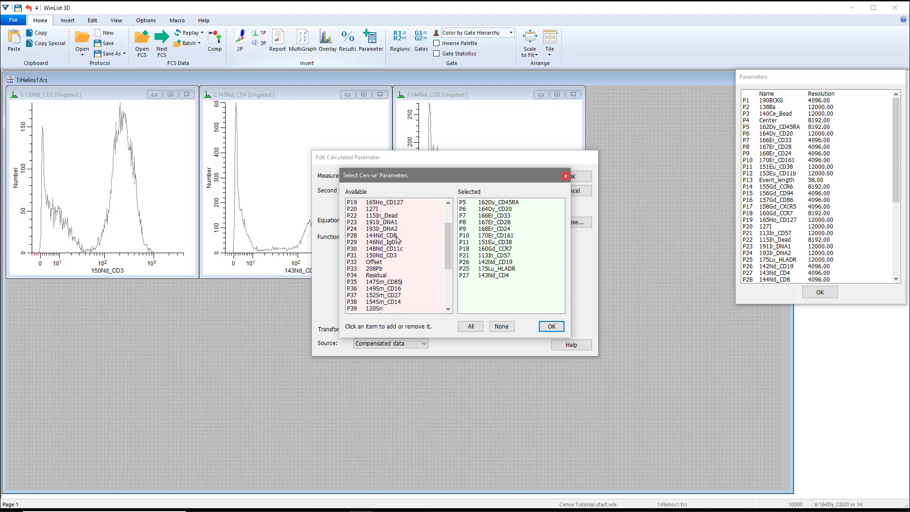
{"action": "left_click", "coordinate": [398, 235]}
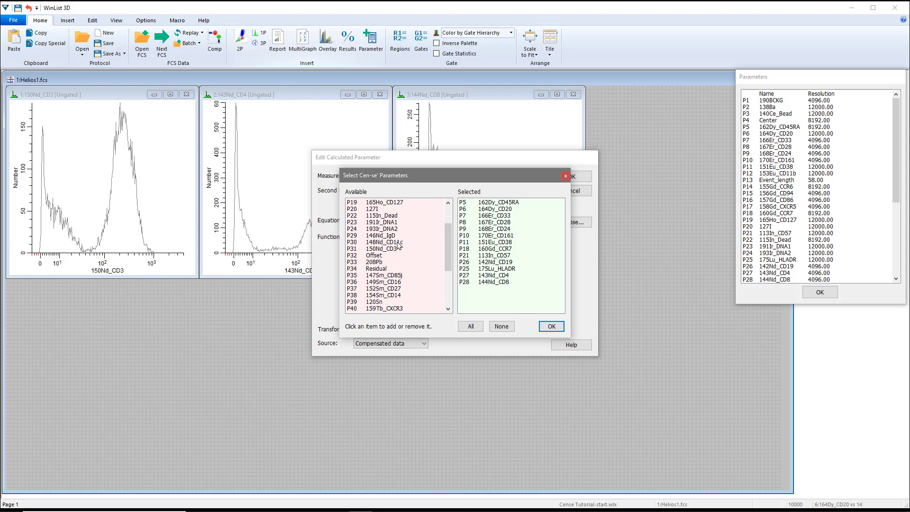
{"action": "left_click", "coordinate": [397, 250]}
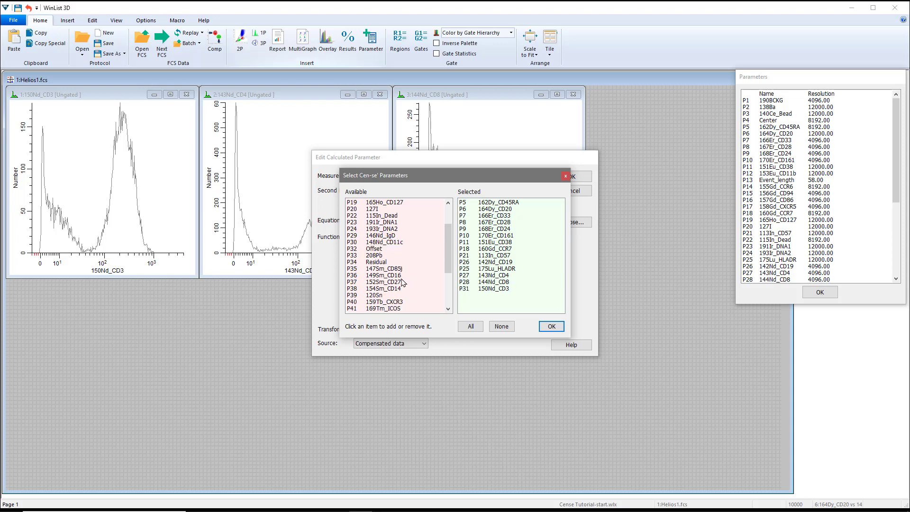
Step: Add 149Sm_CD16, 152Sm_CD27, 154Sm_CD14, 174Yb_CD56 and 176Yb_CD25 to the selected Cen-se parameters
{"action": "left_click", "coordinate": [401, 277]}
{"action": "left_click", "coordinate": [402, 276]}
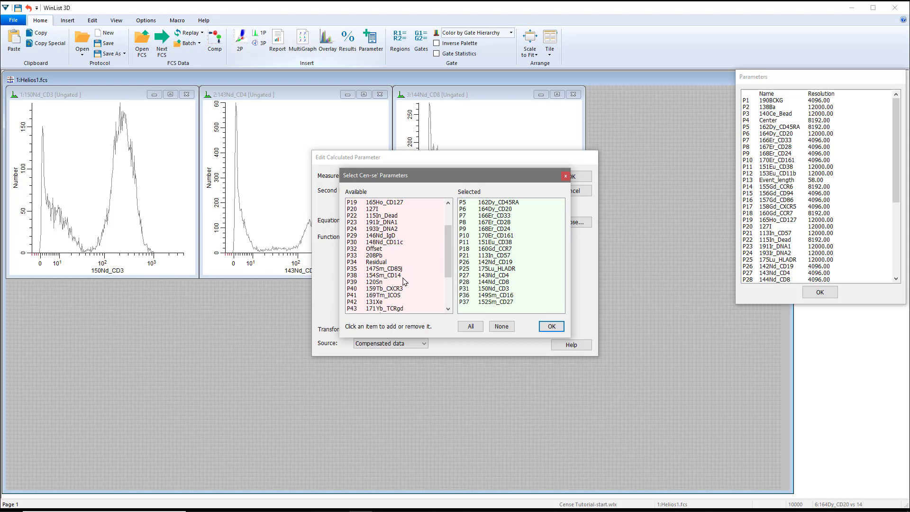
{"action": "left_click", "coordinate": [403, 277]}
{"action": "scroll", "coordinate": [401, 280], "scroll_direction": "down", "scroll_amount": 2}
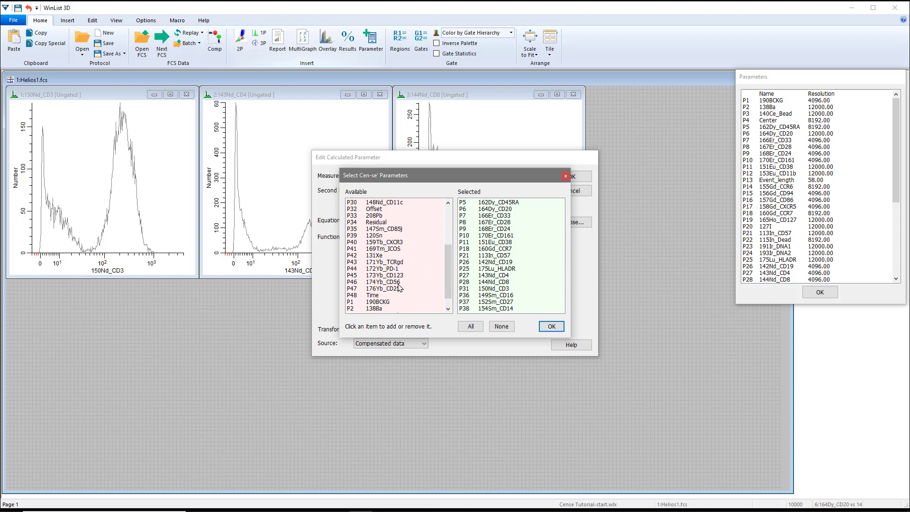
{"action": "left_click", "coordinate": [399, 283]}
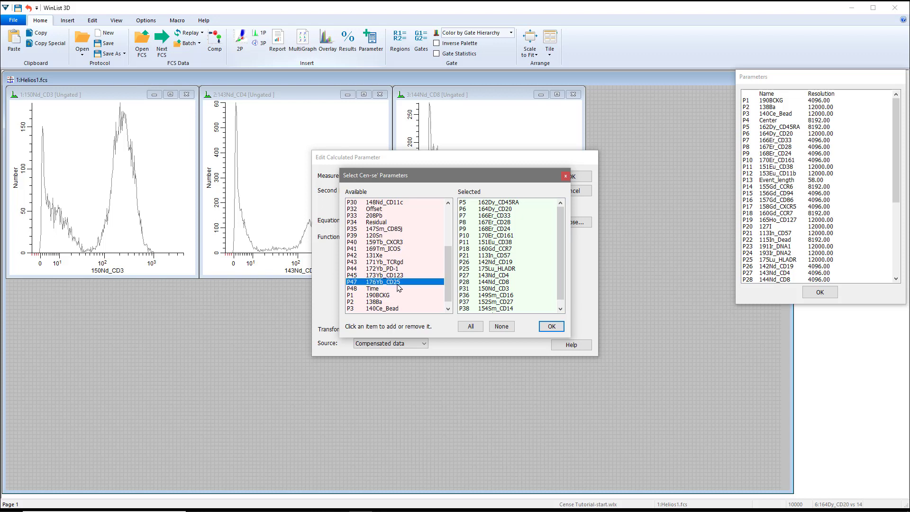
{"action": "left_click", "coordinate": [401, 284]}
Step: Accept the Cen-se parameter selection and its equation, and apply the calculated parameters to start computing t-SNE and Cen-se
{"action": "left_click", "coordinate": [552, 327]}
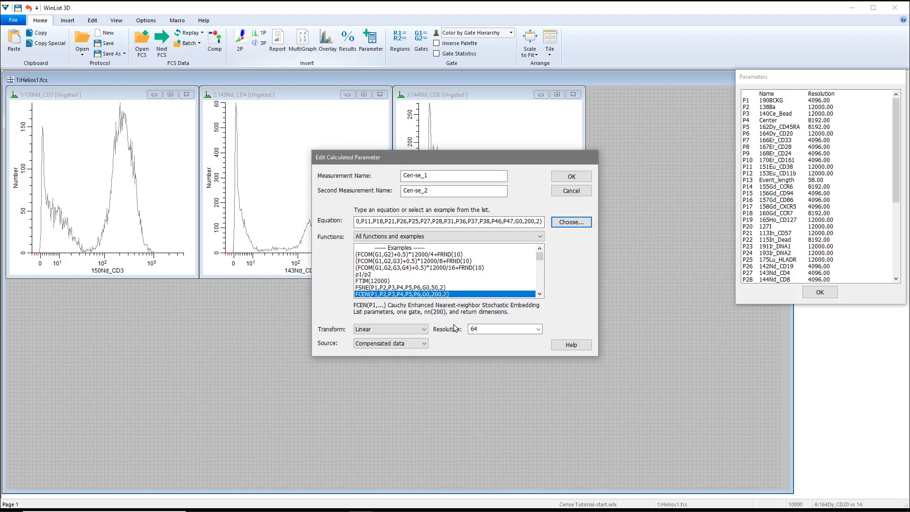
{"action": "left_click", "coordinate": [574, 176]}
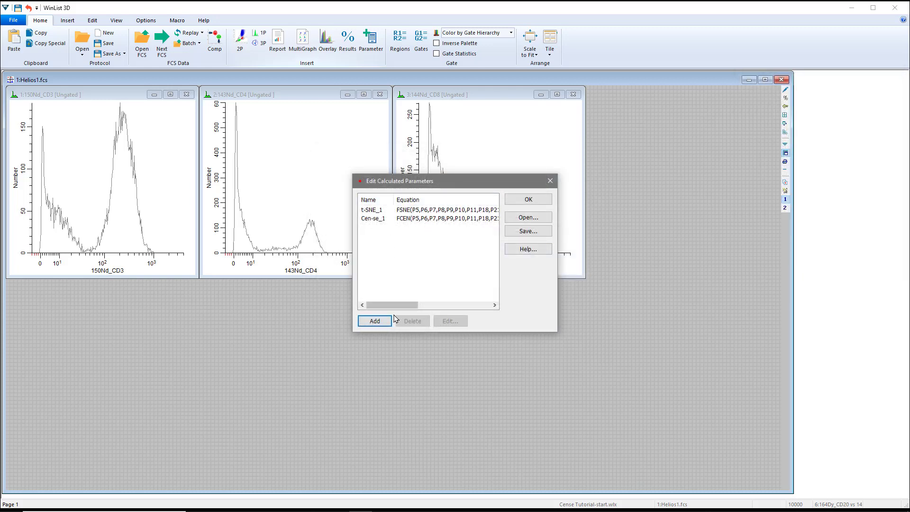
{"action": "left_click", "coordinate": [539, 200]}
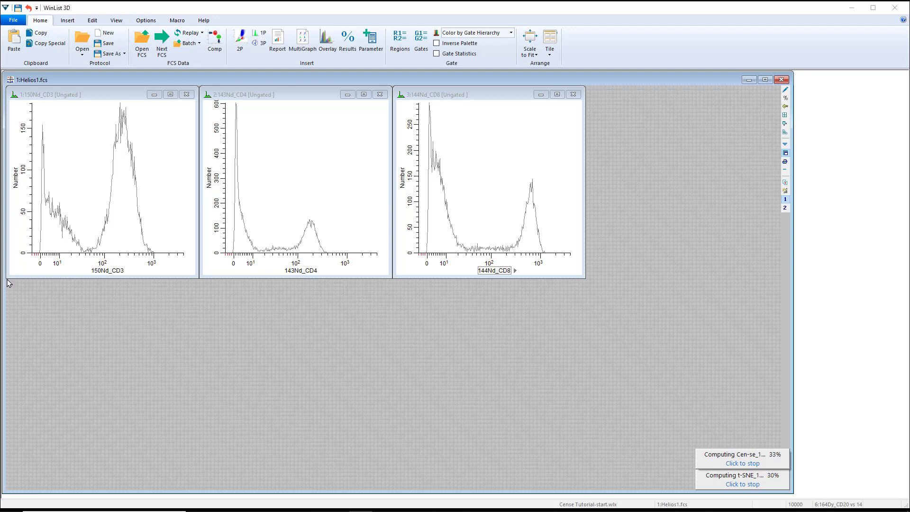
Step: Create a two-parameter histogram of t-SNE_1 versus t-SNE_2 in the empty area below the 150Nd_CD3 histogram
{"action": "left_click_drag", "start_coordinate": [8, 283], "coordinate": [173, 484]}
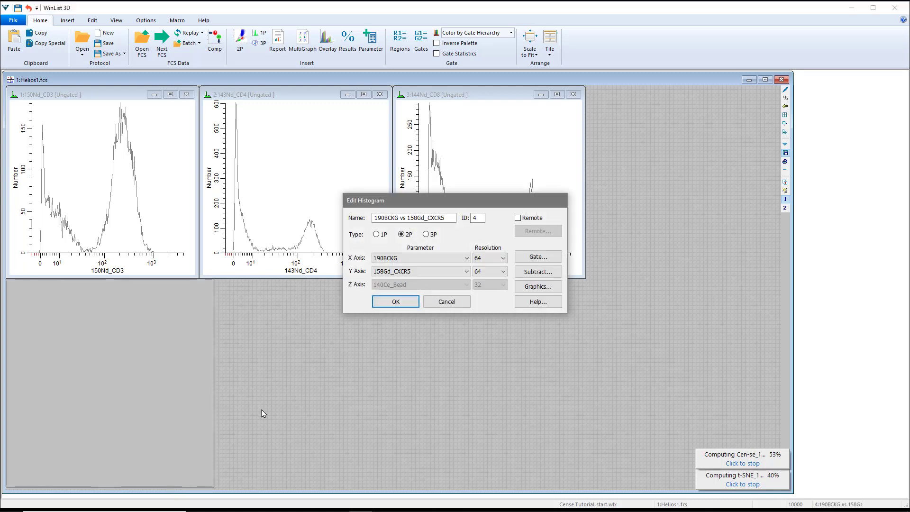
{"action": "left_click", "coordinate": [389, 258]}
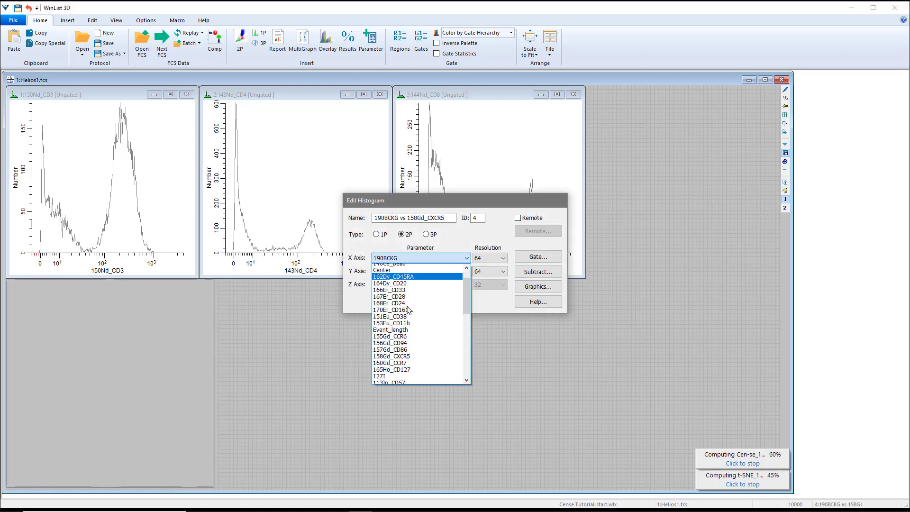
{"action": "scroll", "coordinate": [408, 310], "scroll_direction": "down", "scroll_amount": 10}
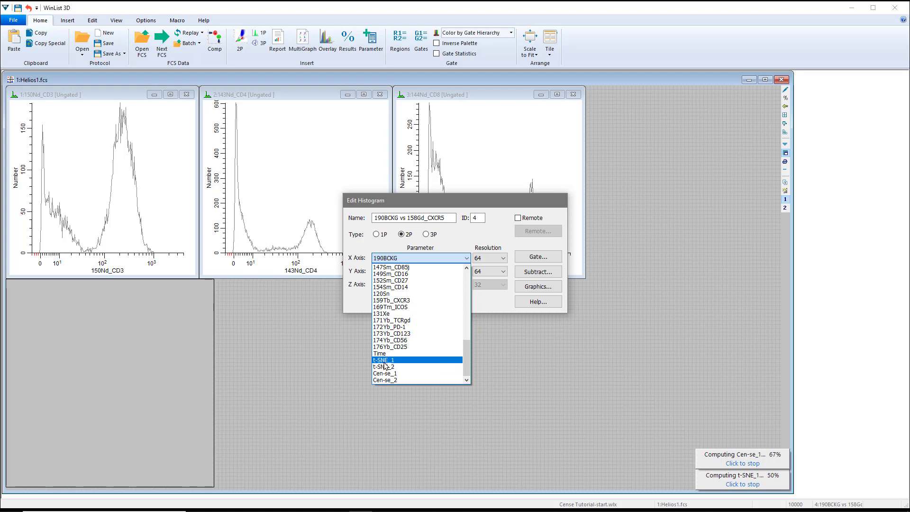
{"action": "left_click", "coordinate": [384, 362]}
{"action": "left_click", "coordinate": [385, 273]}
{"action": "scroll", "coordinate": [397, 320], "scroll_direction": "down", "scroll_amount": 4}
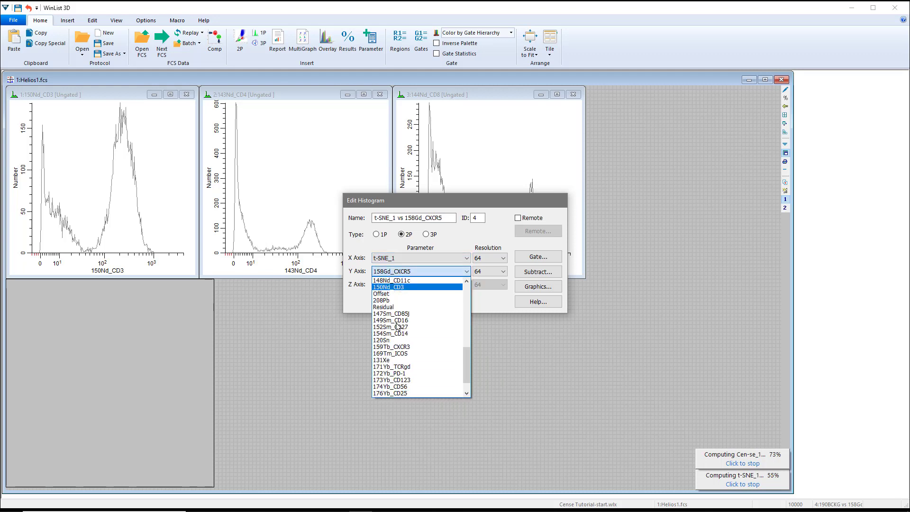
{"action": "scroll", "coordinate": [398, 325], "scroll_direction": "down", "scroll_amount": 2}
{"action": "left_click", "coordinate": [384, 380]}
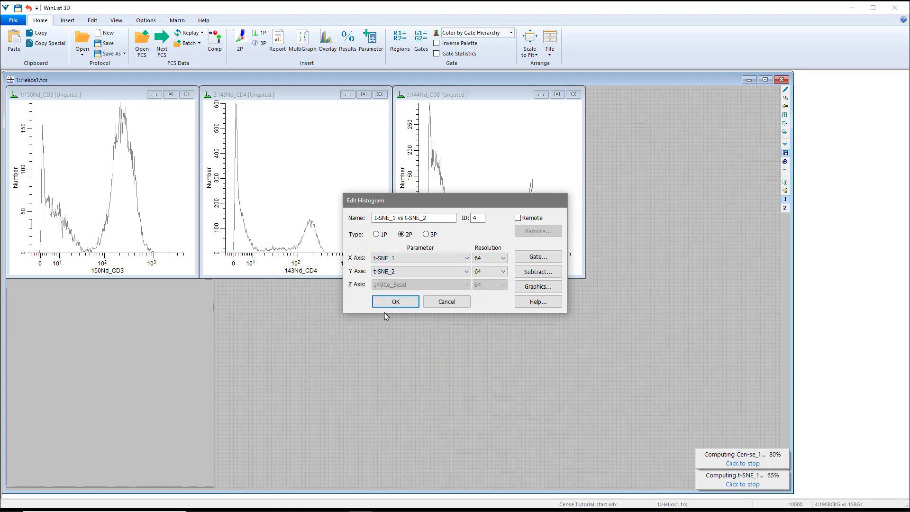
{"action": "left_click", "coordinate": [397, 302]}
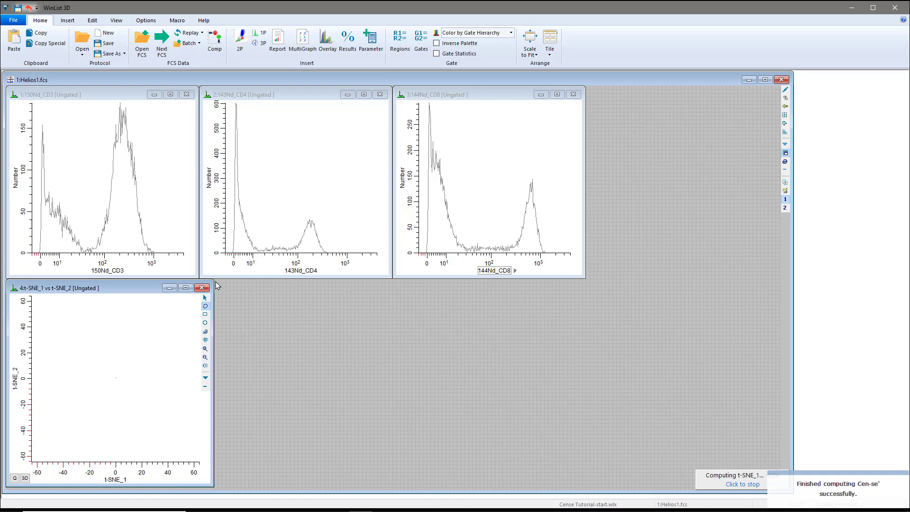
Step: Create a two-parameter histogram of Cen-se_1 versus Cen-se_2 beside the t-SNE plot
{"action": "left_click_drag", "start_coordinate": [215, 280], "coordinate": [390, 491]}
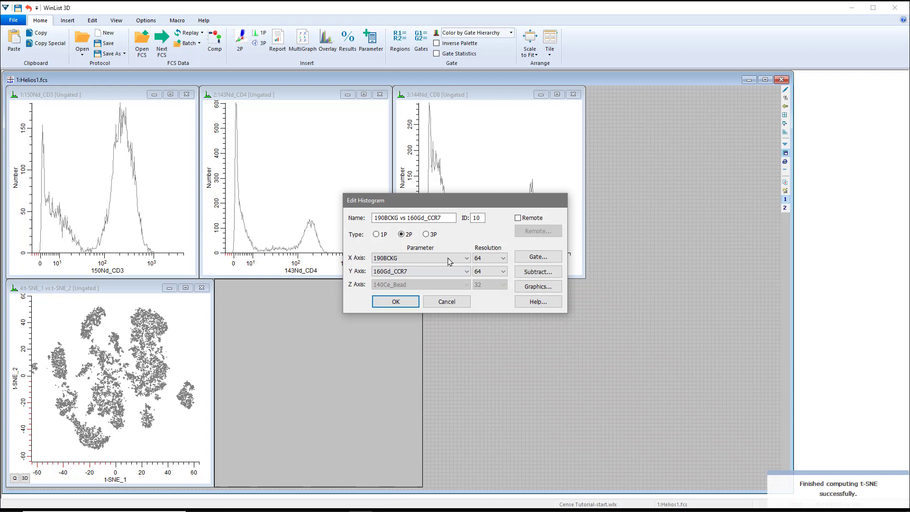
{"action": "left_click", "coordinate": [408, 262]}
{"action": "scroll", "coordinate": [401, 331], "scroll_direction": "down", "scroll_amount": 8}
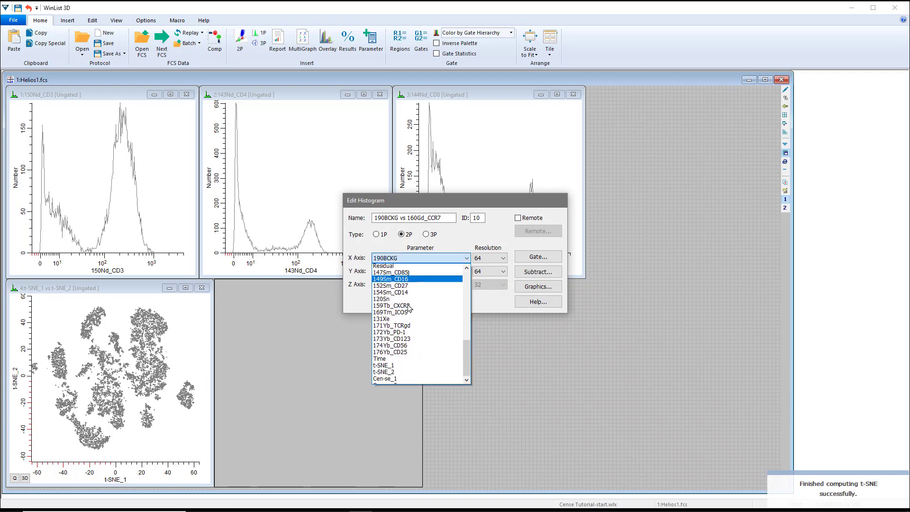
{"action": "left_click", "coordinate": [384, 373]}
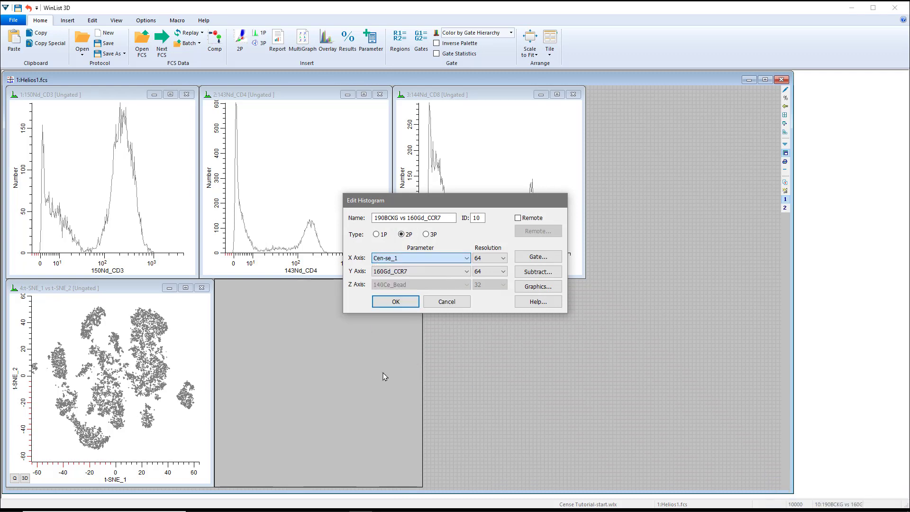
{"action": "left_click", "coordinate": [382, 271]}
{"action": "scroll", "coordinate": [387, 374], "scroll_direction": "down", "scroll_amount": 8}
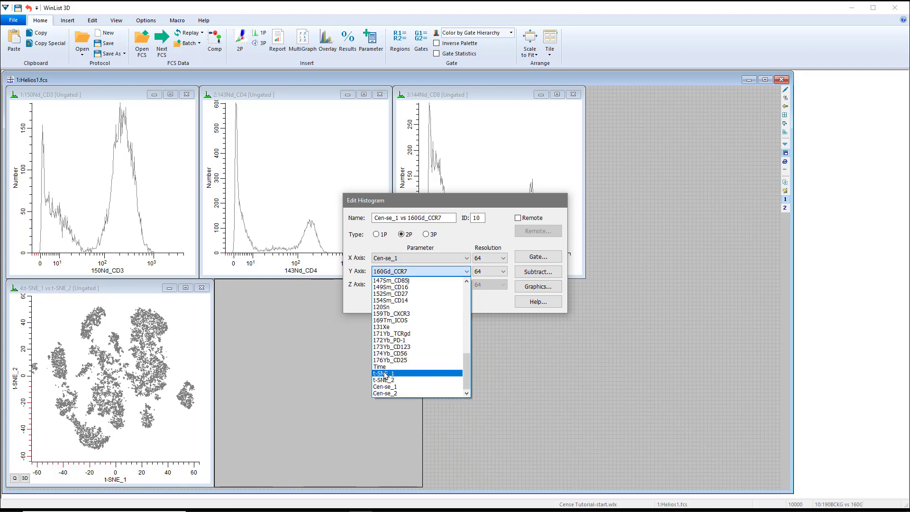
{"action": "left_click", "coordinate": [387, 394]}
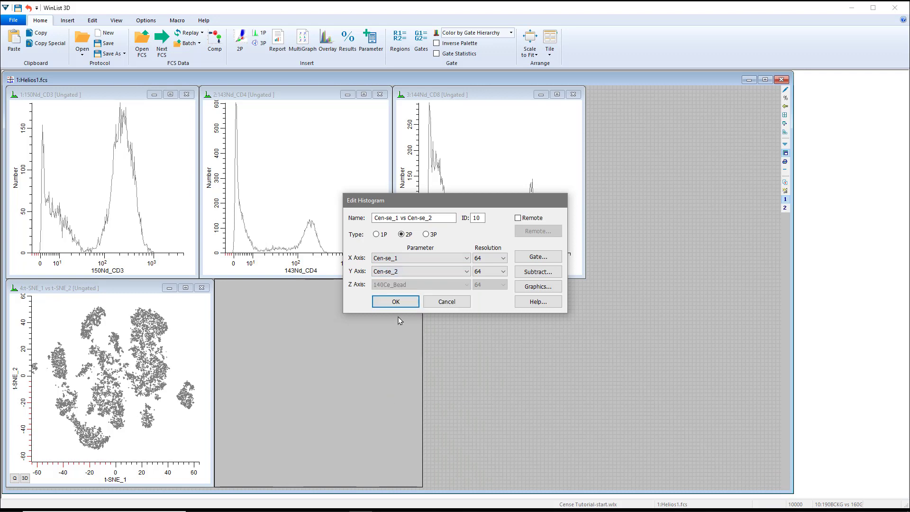
{"action": "left_click", "coordinate": [400, 301]}
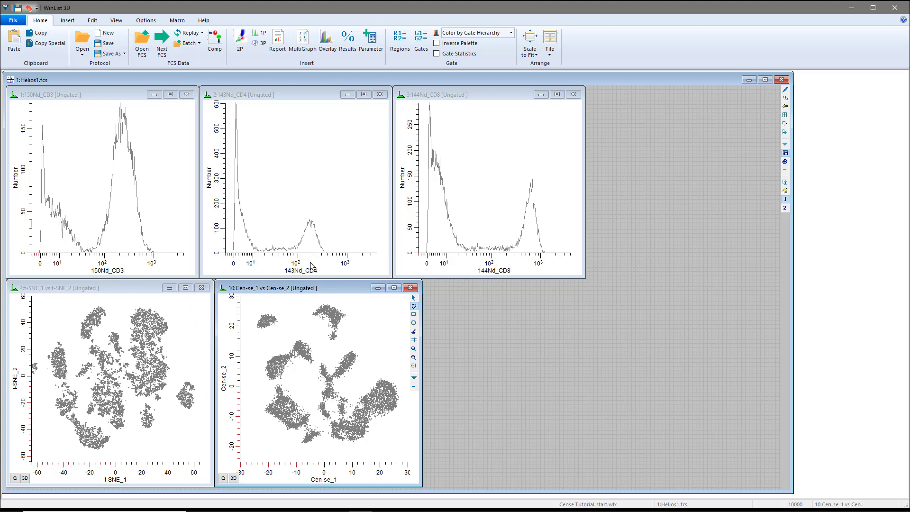
Step: Draw a range region around the CD3-positive peak in the 150Nd_CD3 histogram
{"action": "mouse_move", "coordinate": [317, 275]}
{"action": "mouse_move", "coordinate": [508, 275]}
{"action": "left_click_drag", "start_coordinate": [86, 140], "coordinate": [166, 152]}
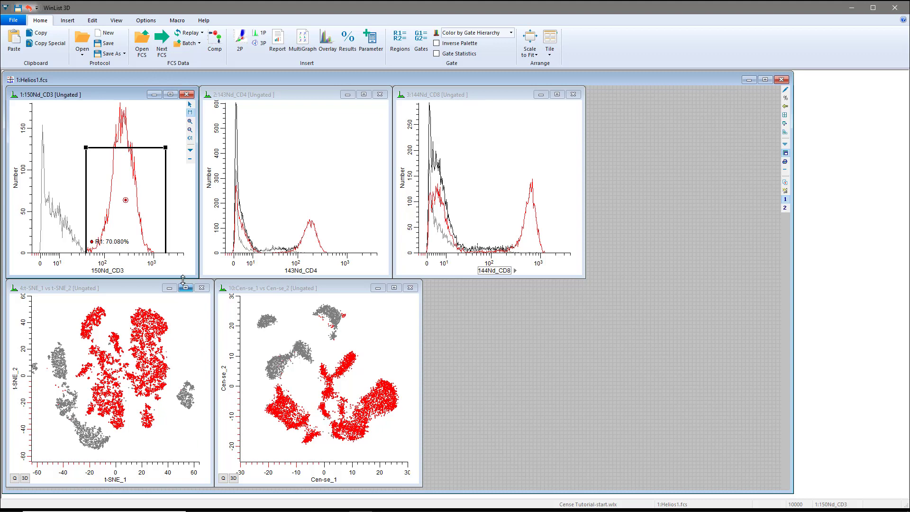
Step: Draw range regions around the CD4-positive peak in the 143Nd_CD4 histogram and the CD8-positive peak in the 144Nd_CD8 histogram
{"action": "left_click", "coordinate": [284, 199]}
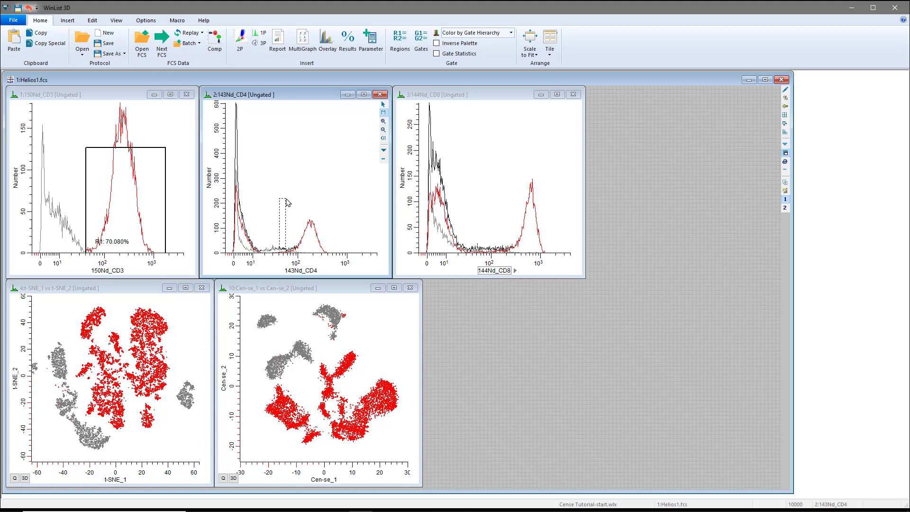
{"action": "left_click_drag", "start_coordinate": [279, 192], "coordinate": [335, 191]}
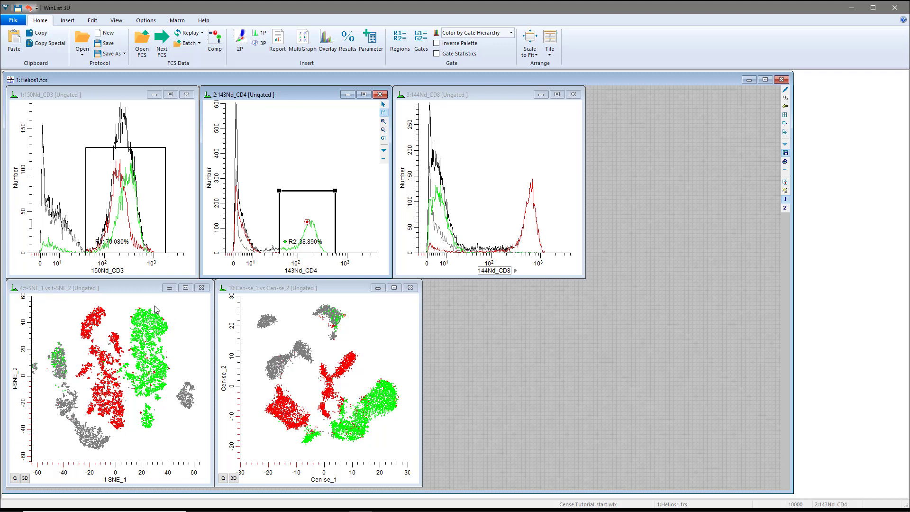
{"action": "left_click_drag", "start_coordinate": [500, 185], "coordinate": [548, 194]}
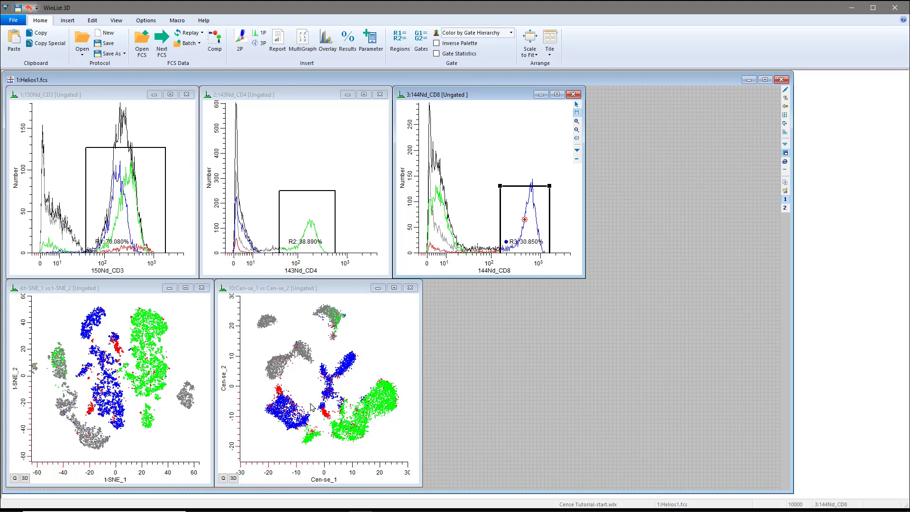
{"action": "left_click", "coordinate": [548, 395]}
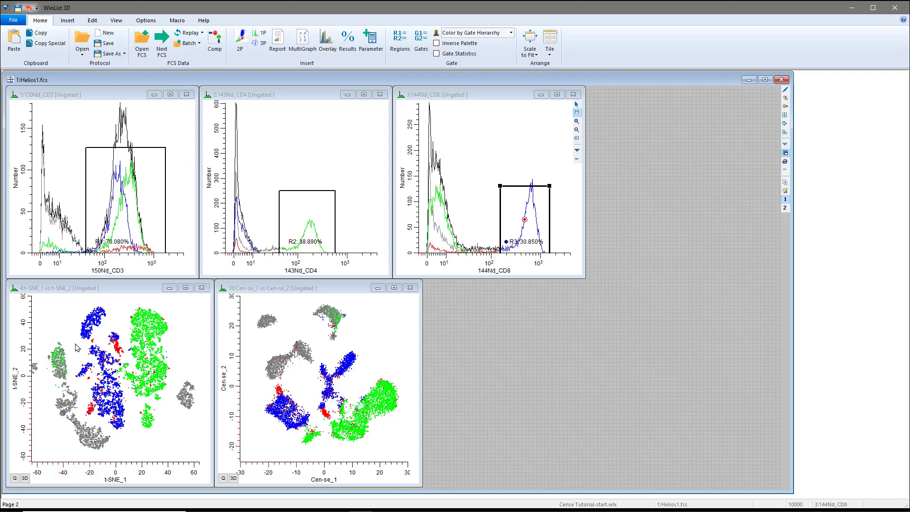
Step: Show the t-SNE_1 versus t-SNE_2 histogram additionally on Page 2
{"action": "right_click", "coordinate": [179, 326]}
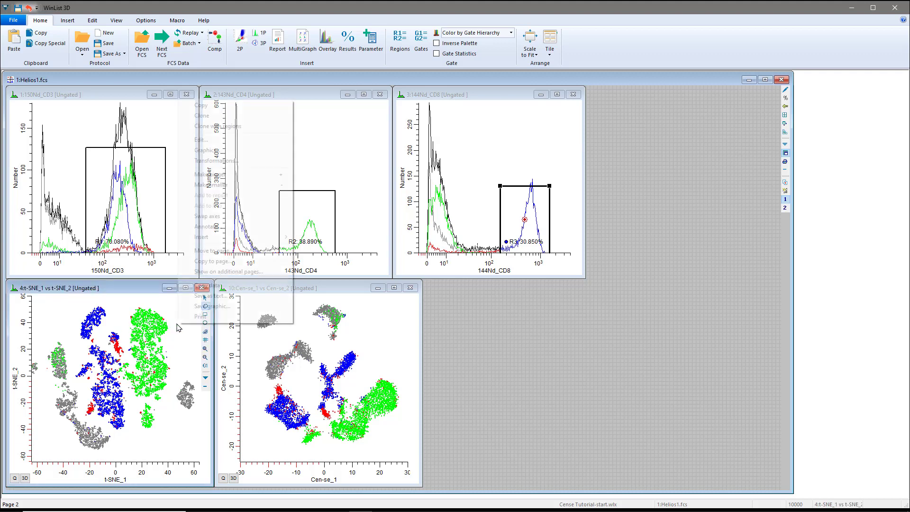
{"action": "left_click", "coordinate": [214, 272]}
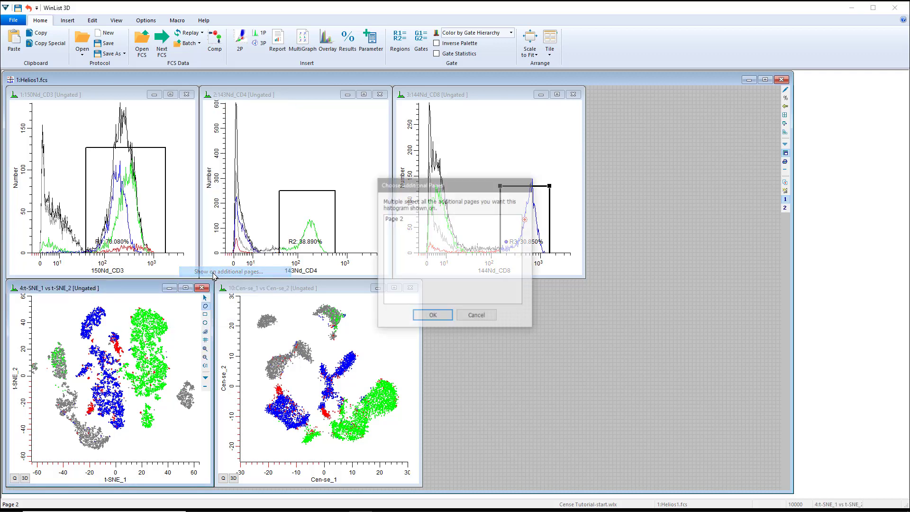
{"action": "left_click", "coordinate": [394, 219]}
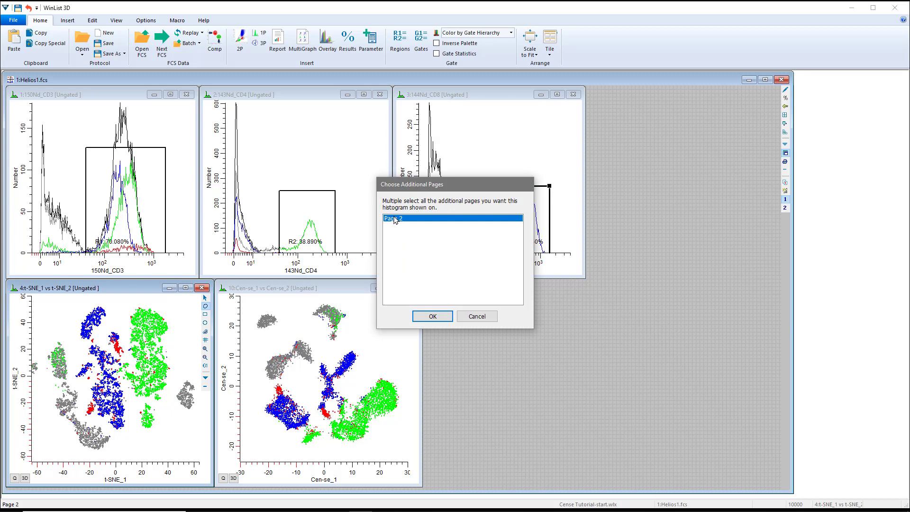
{"action": "left_click", "coordinate": [429, 316]}
Step: Show the Cen-se_1 versus Cen-se_2 histogram additionally on Page 2 and switch to that page
{"action": "right_click", "coordinate": [370, 325]}
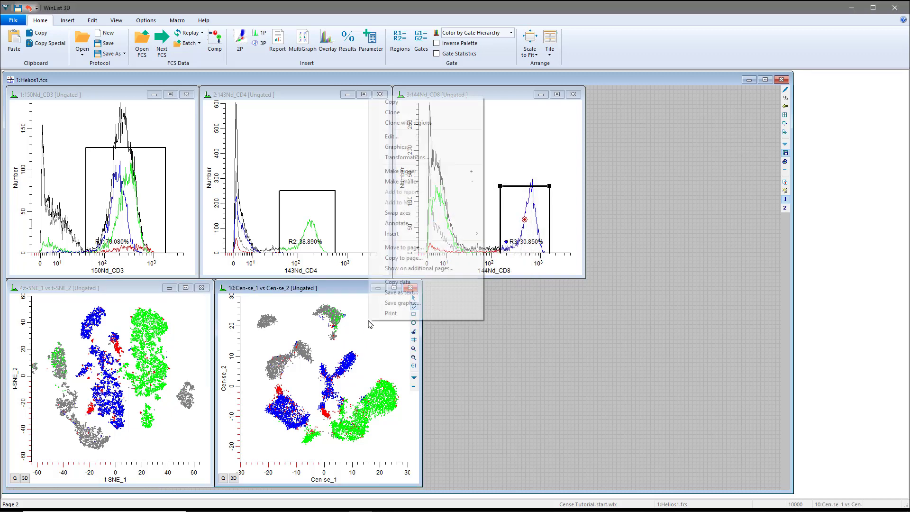
{"action": "left_click", "coordinate": [407, 269]}
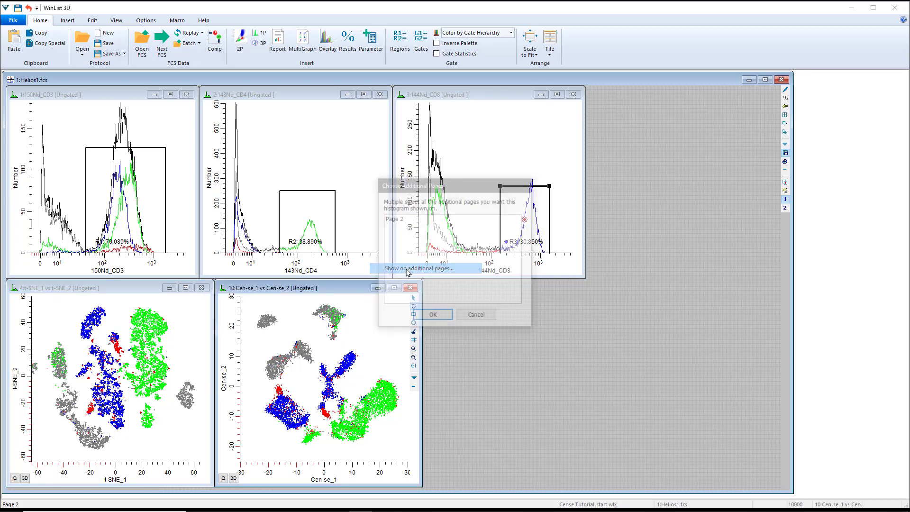
{"action": "left_click", "coordinate": [393, 219]}
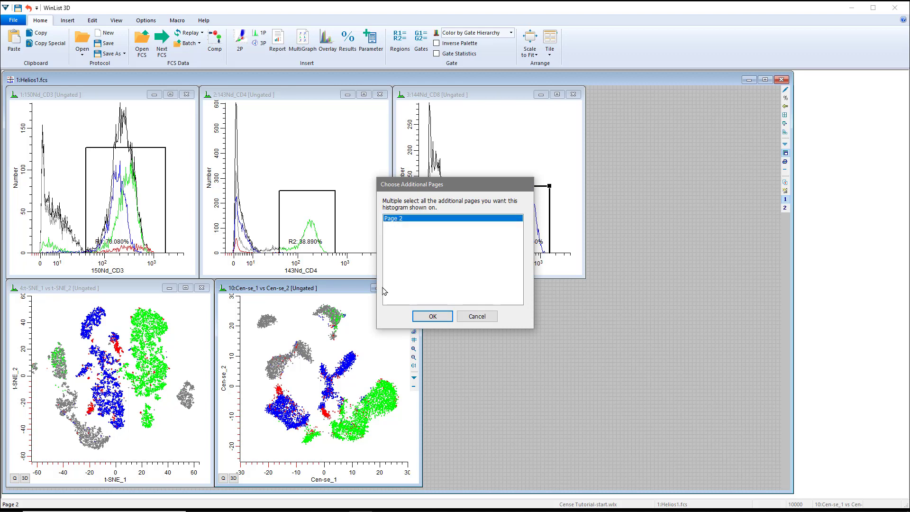
{"action": "left_click", "coordinate": [432, 316]}
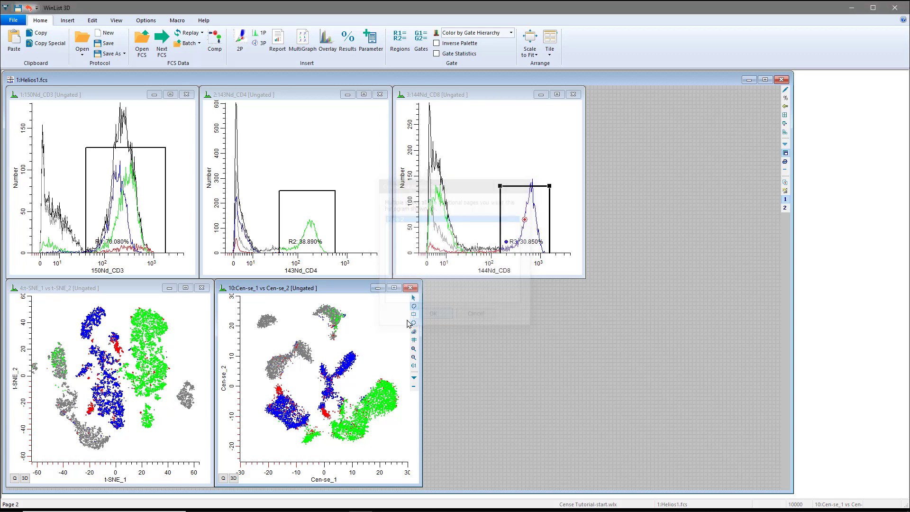
{"action": "left_click", "coordinate": [784, 208]}
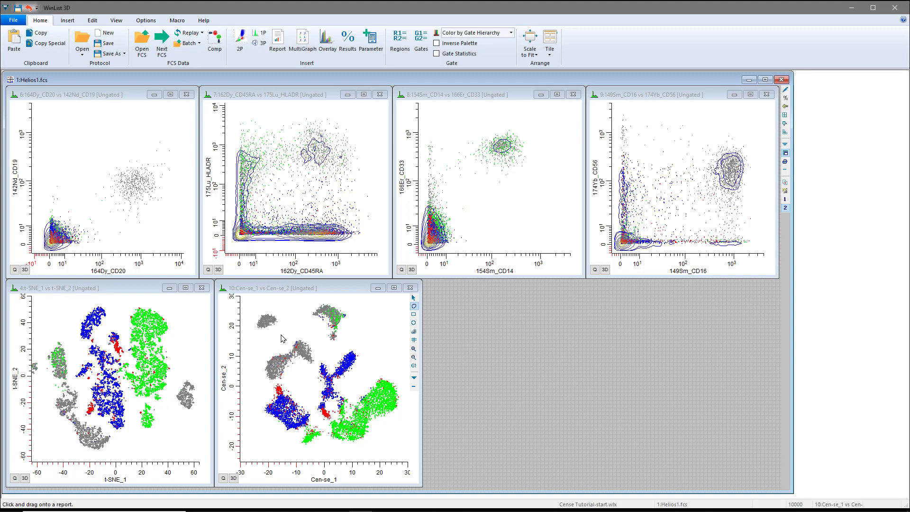
Step: Draw an ellipse region around the small gray cluster near Cen-se_1 -21, Cen-se_2 22 in the Cen-se plot and highlight its events
{"action": "left_click", "coordinate": [414, 324]}
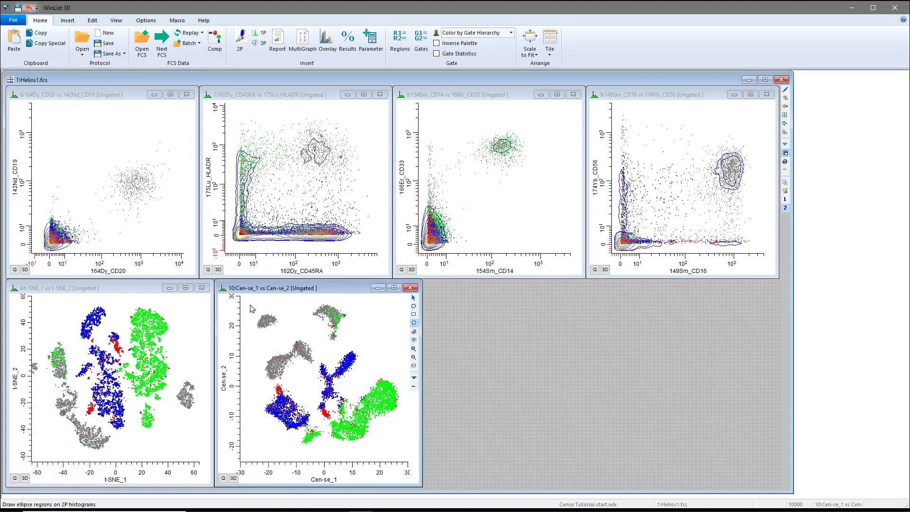
{"action": "left_click_drag", "start_coordinate": [252, 308], "coordinate": [281, 333]}
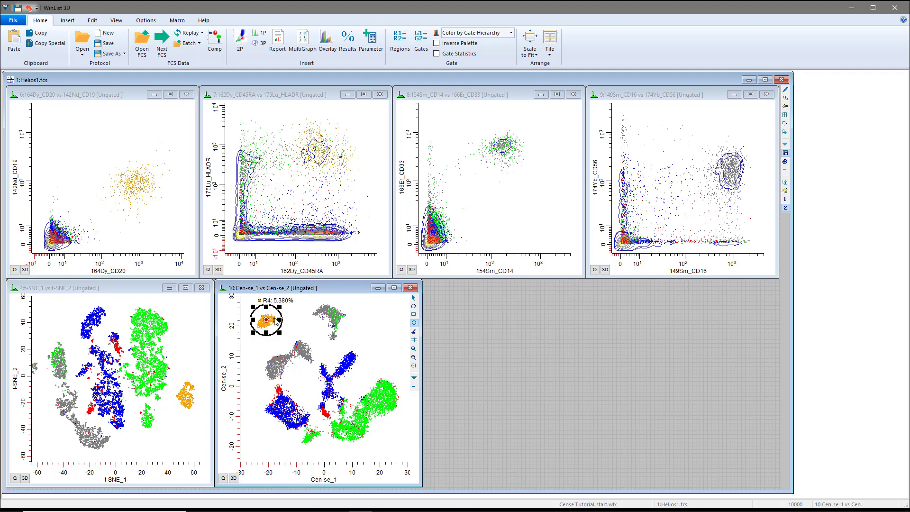
{"action": "right_click", "coordinate": [283, 300]}
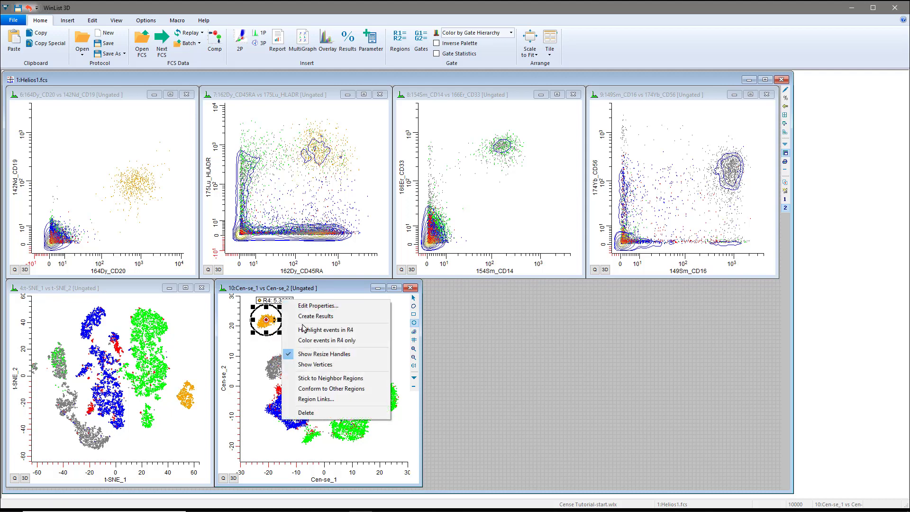
{"action": "left_click", "coordinate": [303, 330]}
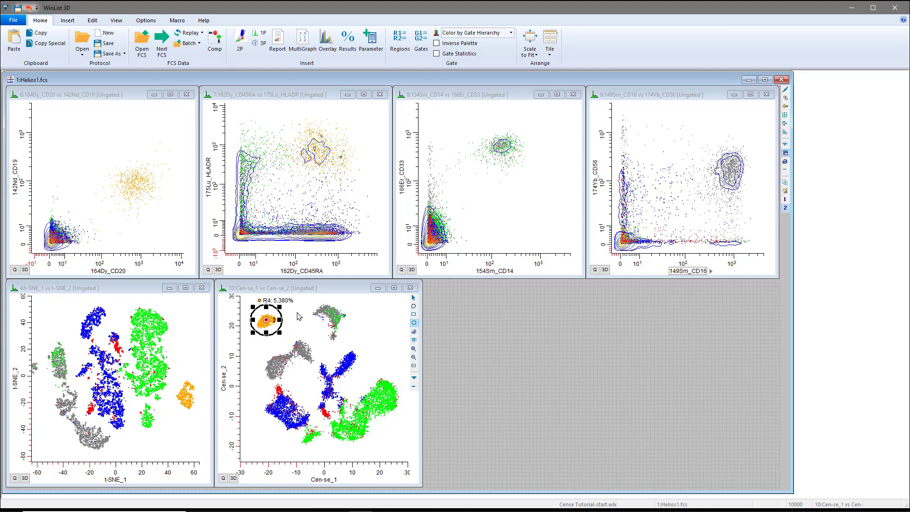
Step: Move the ellipse region onto the cluster near Cen-se_1 3, Cen-se_2 24 to view its events, and delete the region
{"action": "mouse_move", "coordinate": [281, 300]}
{"action": "left_click_drag", "start_coordinate": [281, 299], "coordinate": [348, 292]}
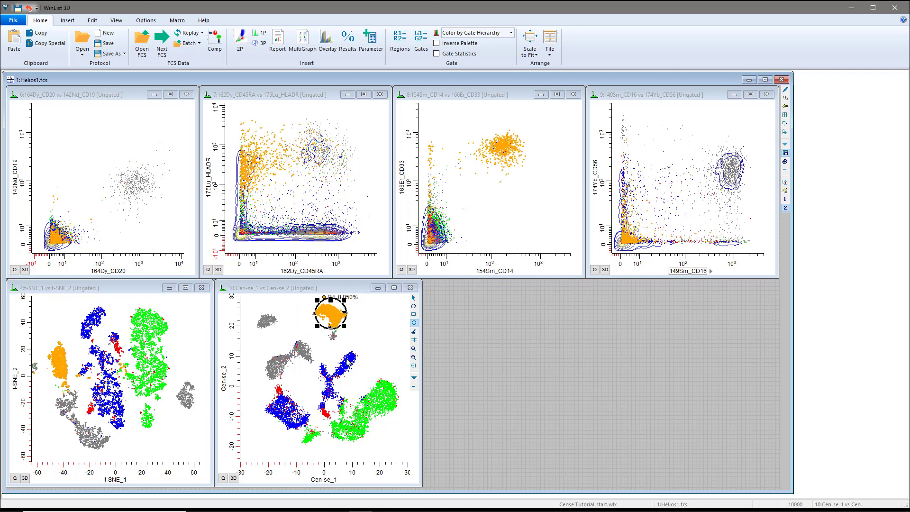
{"action": "left_click", "coordinate": [330, 313]}
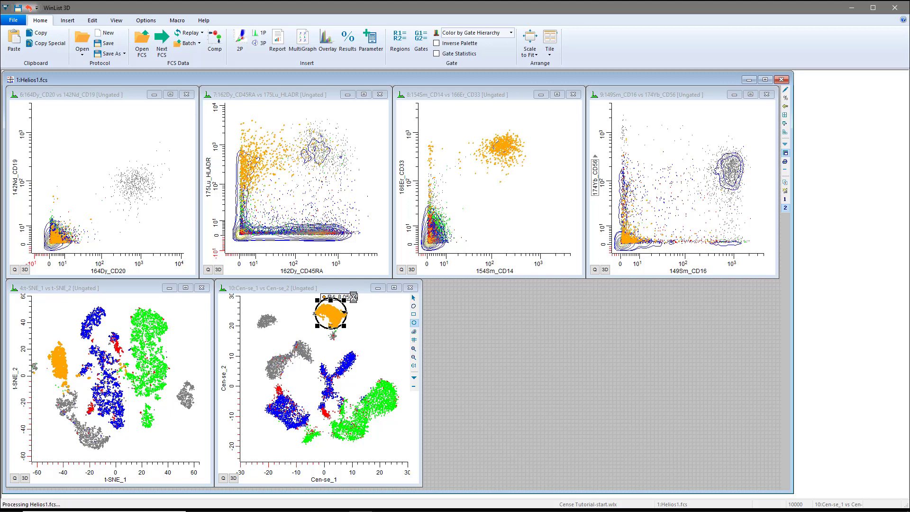
{"action": "key", "text": "Delete"}
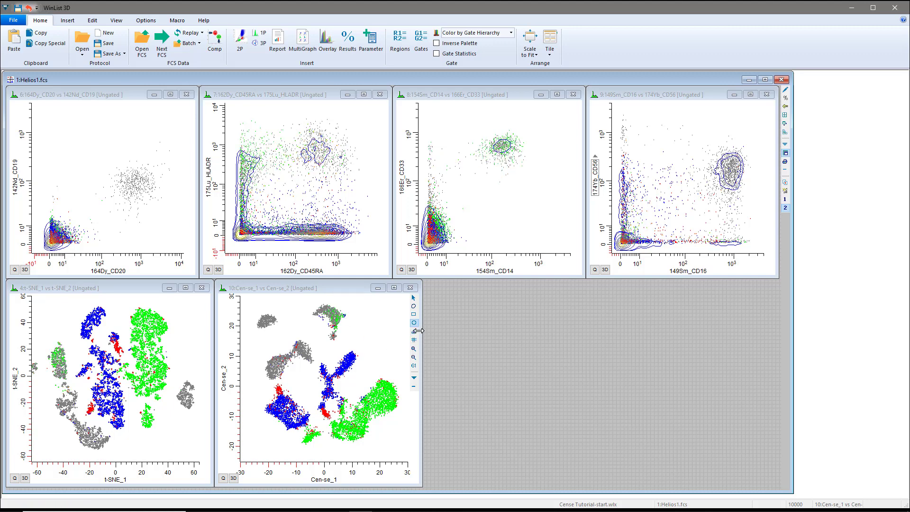
Step: Draw a free-hand region around the elongated gray cluster near Cen-se_1 -12, Cen-se_2 10 in the Cen-se plot and highlight its events
{"action": "left_click", "coordinate": [414, 305]}
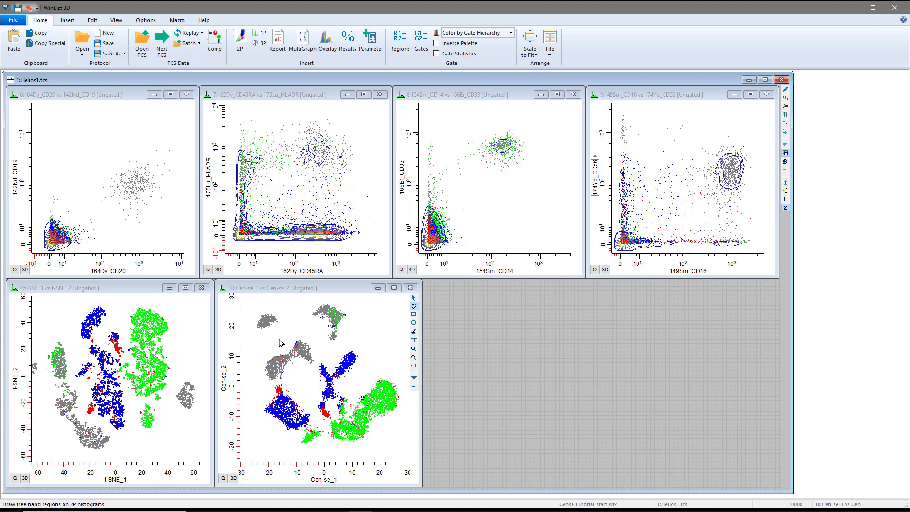
{"action": "mouse_move", "coordinate": [280, 342]}
{"action": "left_mouse_down"}
{"action": "mouse_move", "coordinate": [260, 361]}
{"action": "mouse_move", "coordinate": [266, 386]}
{"action": "mouse_move", "coordinate": [325, 353]}
{"action": "mouse_move", "coordinate": [310, 325]}
{"action": "mouse_move", "coordinate": [280, 340]}
{"action": "left_mouse_up"}
{"action": "right_click", "coordinate": [299, 333]}
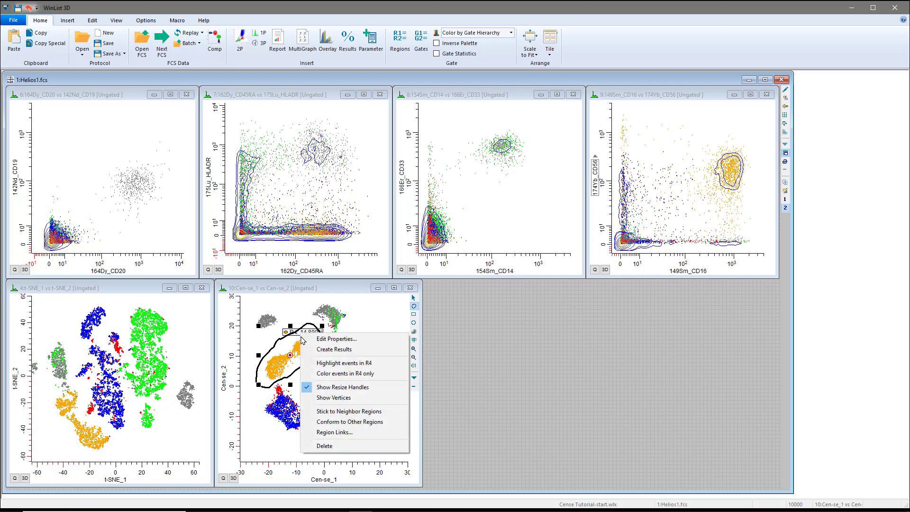
{"action": "left_click", "coordinate": [313, 362]}
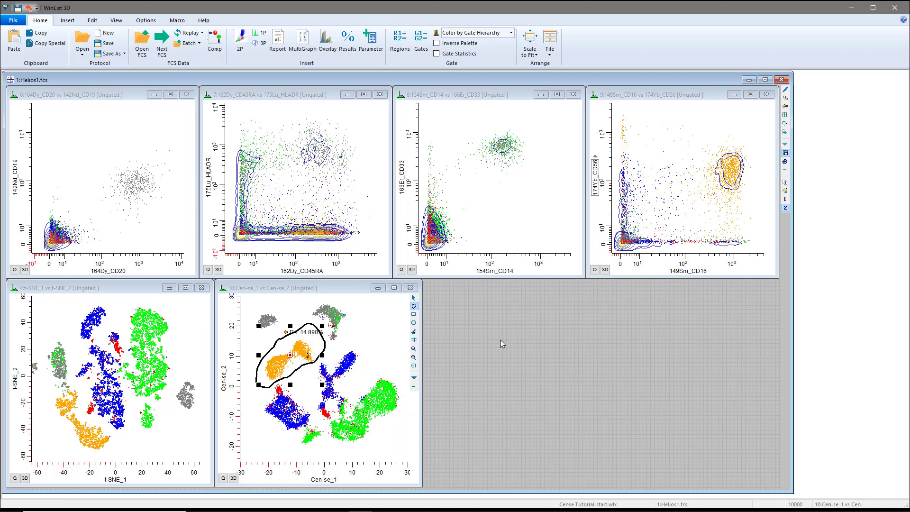